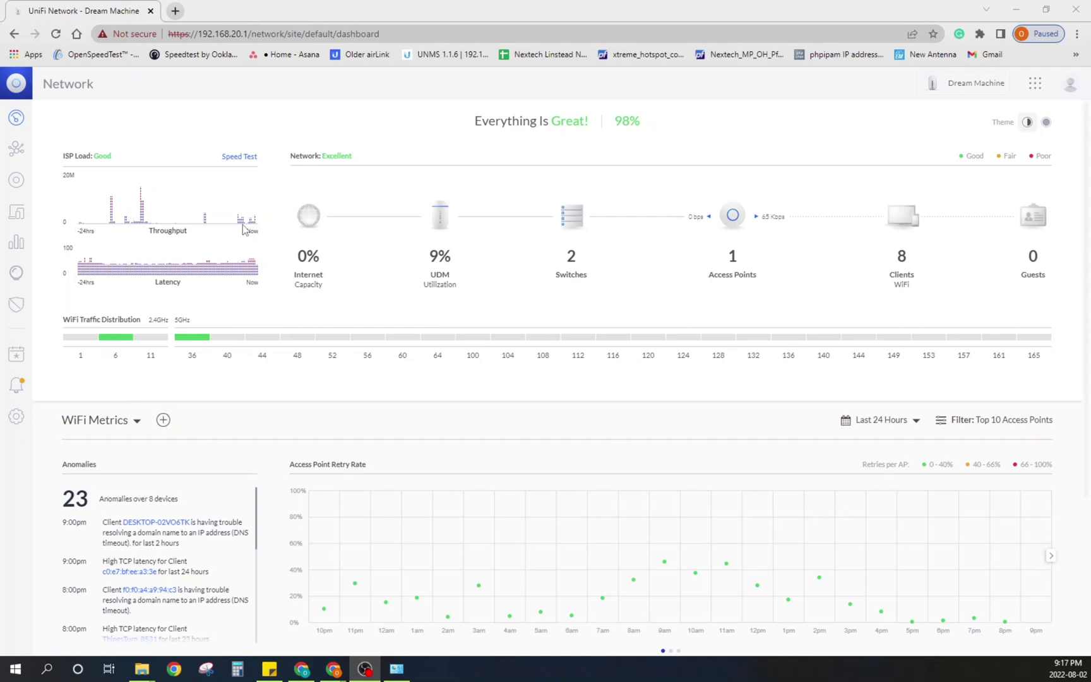
# Step: Edit FJ's Free Wi-Fi in Wireless Networks, keep it assigned to Berry's Network, and save
pyautogui.click(25, 421)
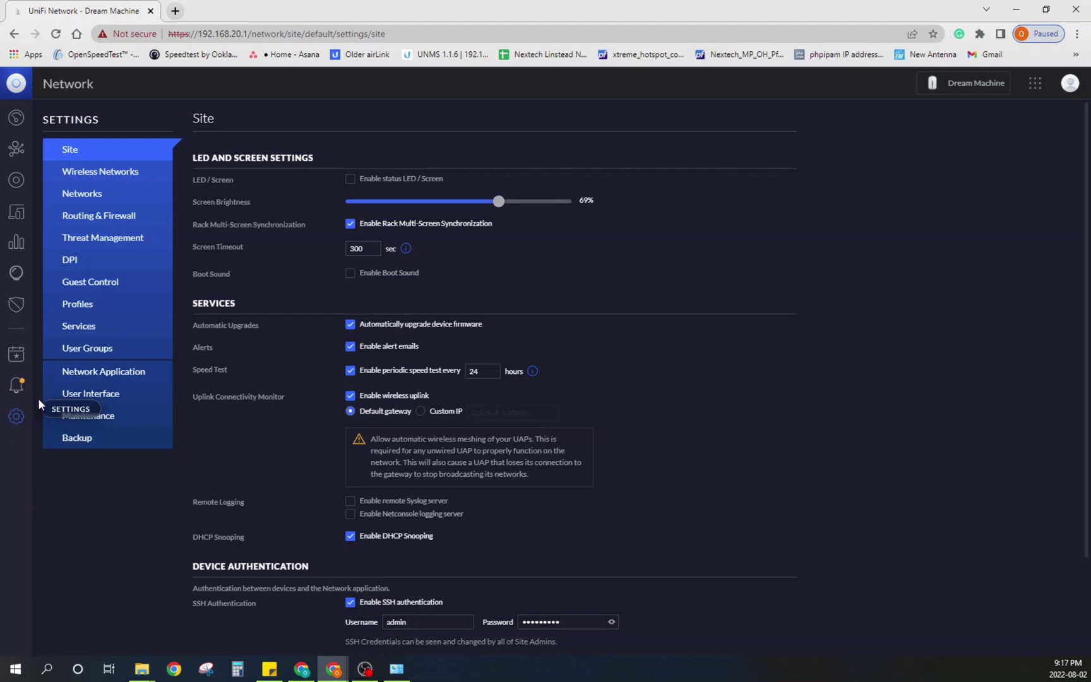
pyautogui.click(125, 177)
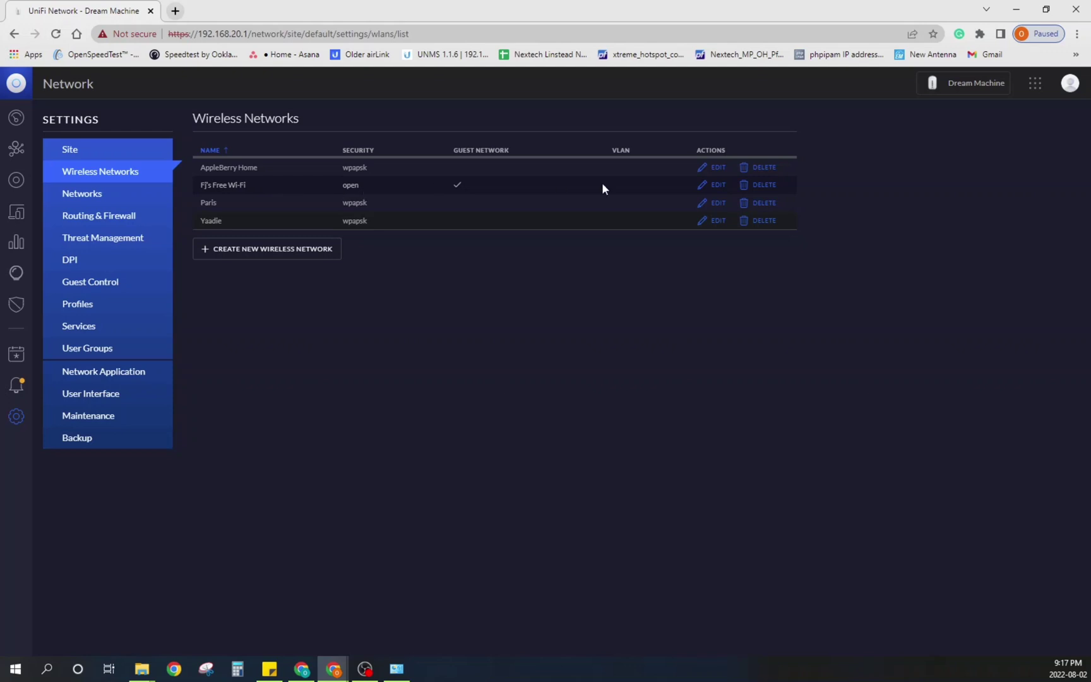
pyautogui.click(706, 186)
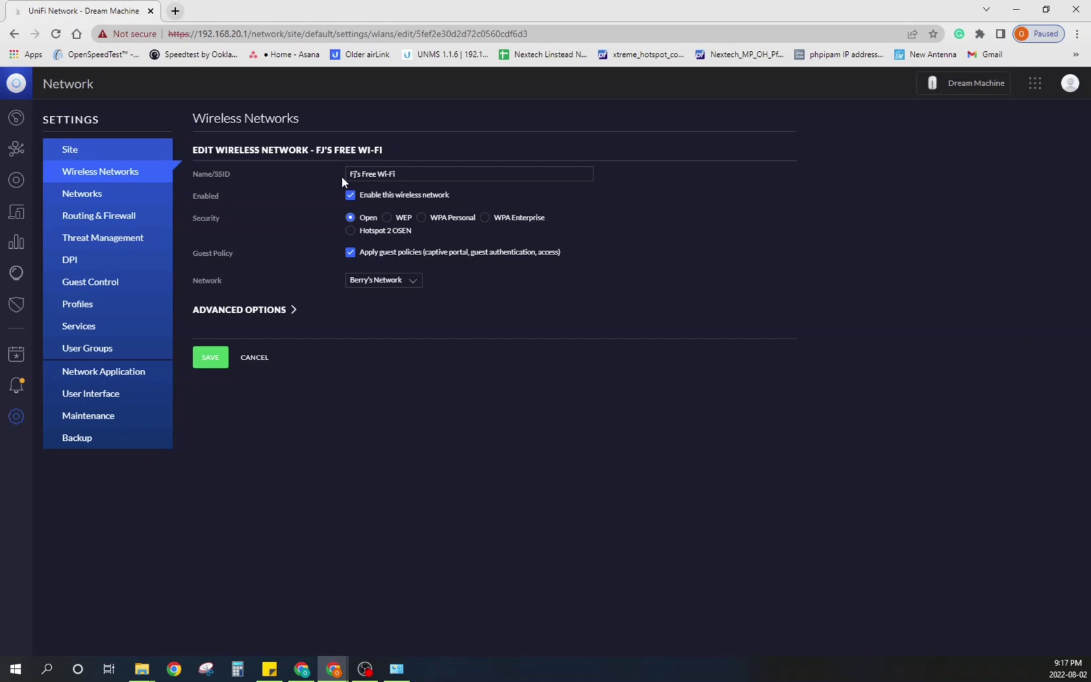
pyautogui.click(378, 173)
pyautogui.click(380, 284)
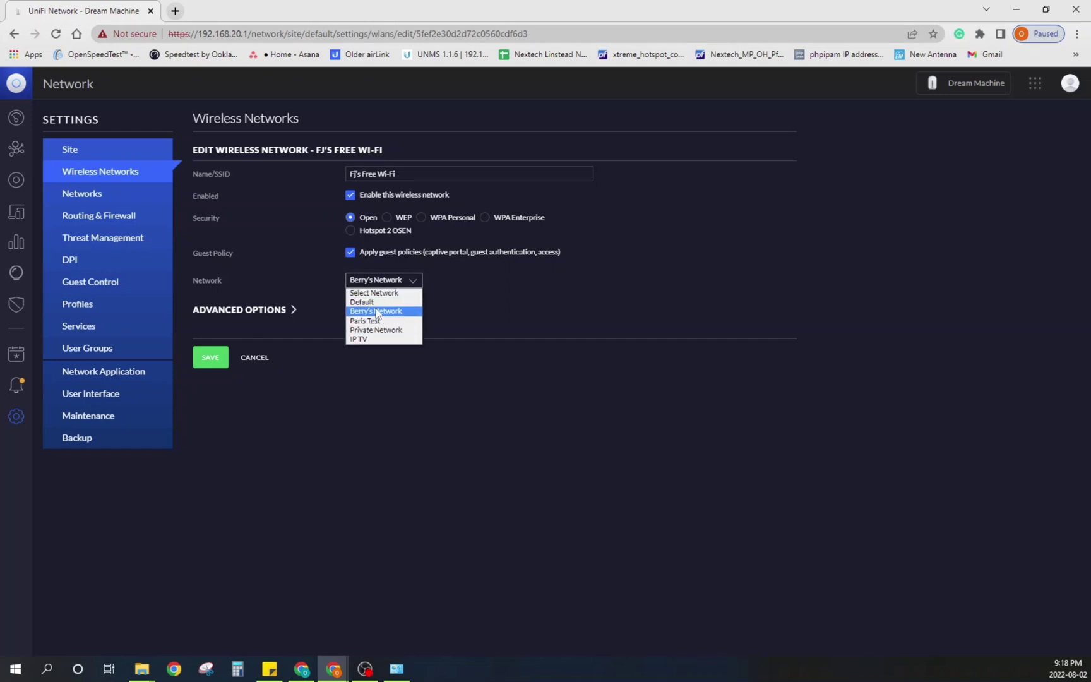
pyautogui.click(408, 285)
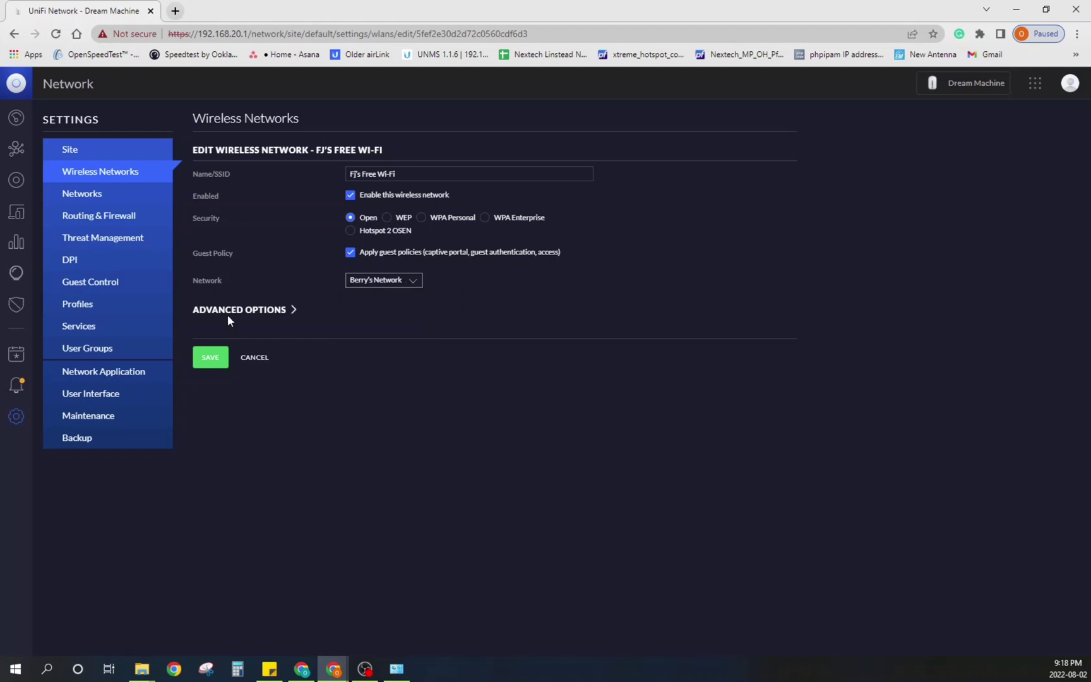
pyautogui.click(211, 357)
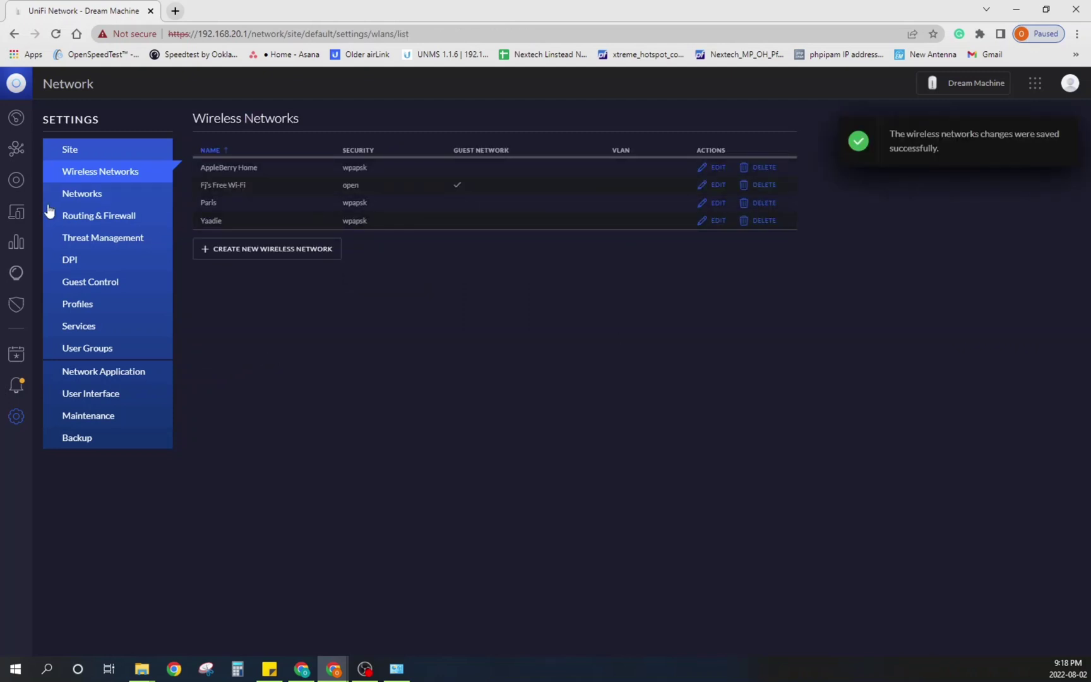
# Step: Enable the guest portal in Guest Control, initially with no authentication
pyautogui.click(101, 287)
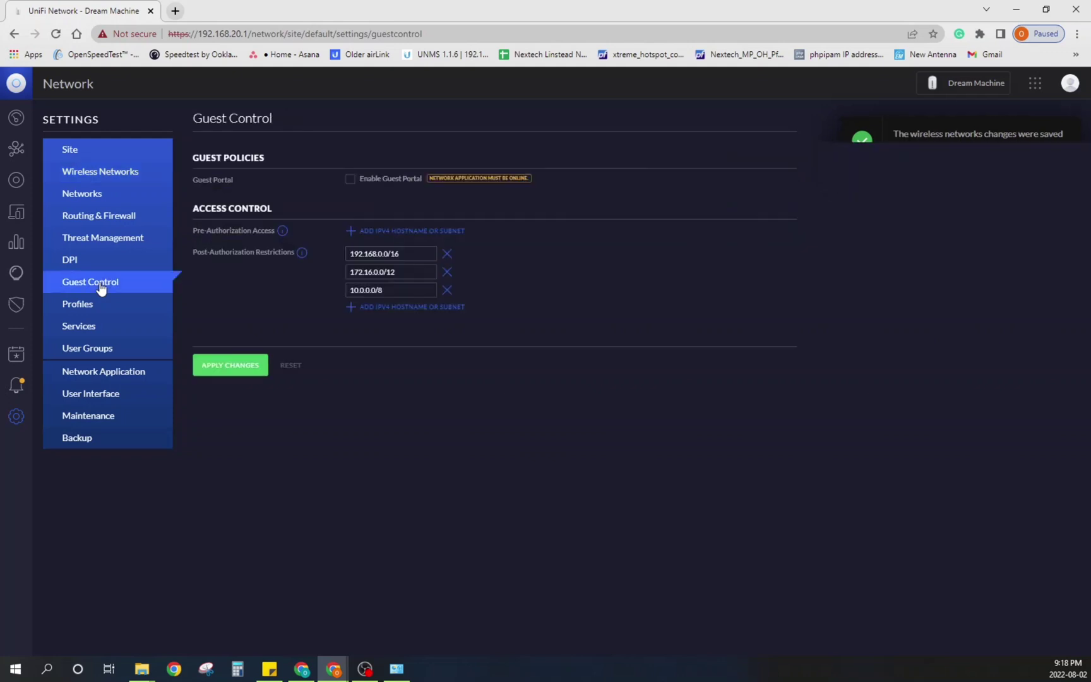
pyautogui.click(349, 180)
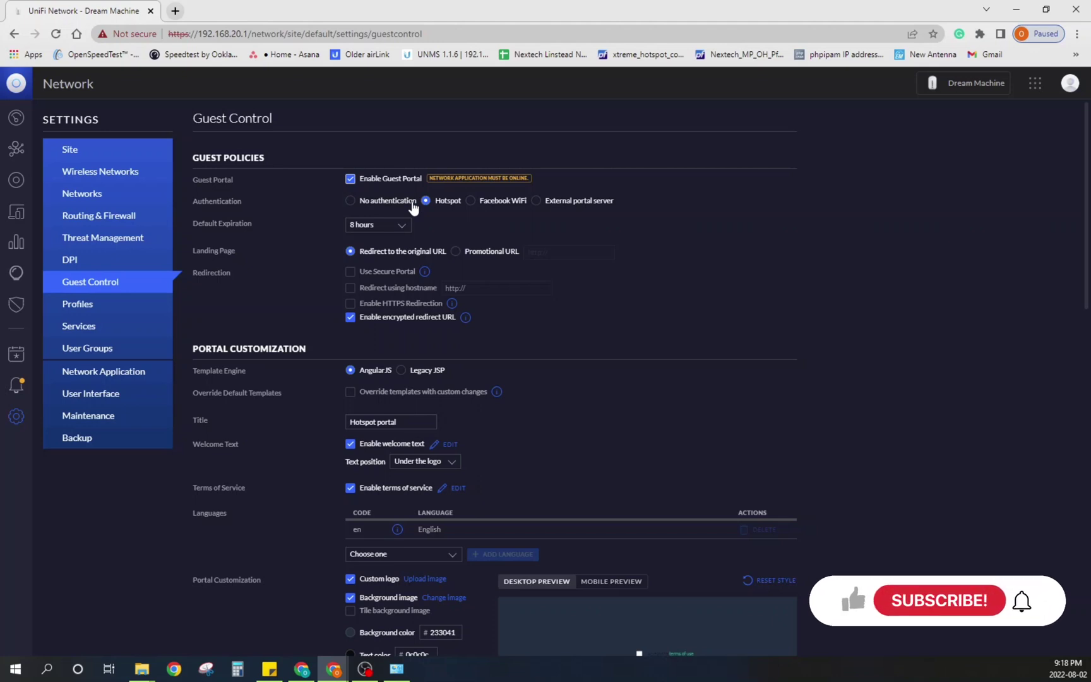
pyautogui.click(351, 202)
pyautogui.scroll(-4, 408, 278)
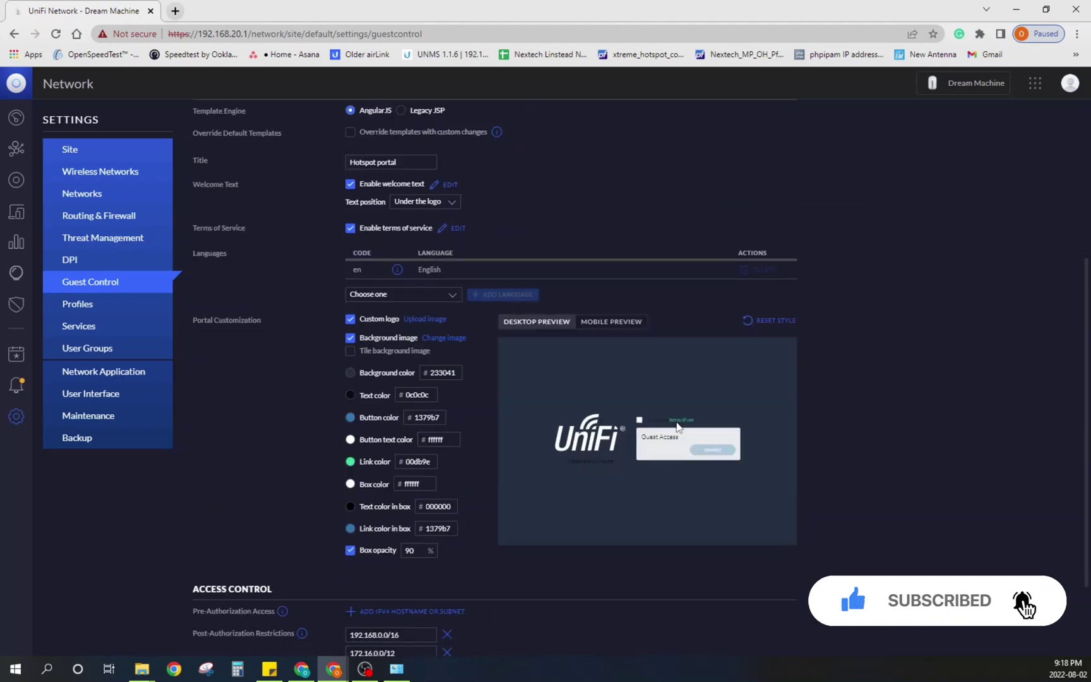
pyautogui.scroll(1, 675, 438)
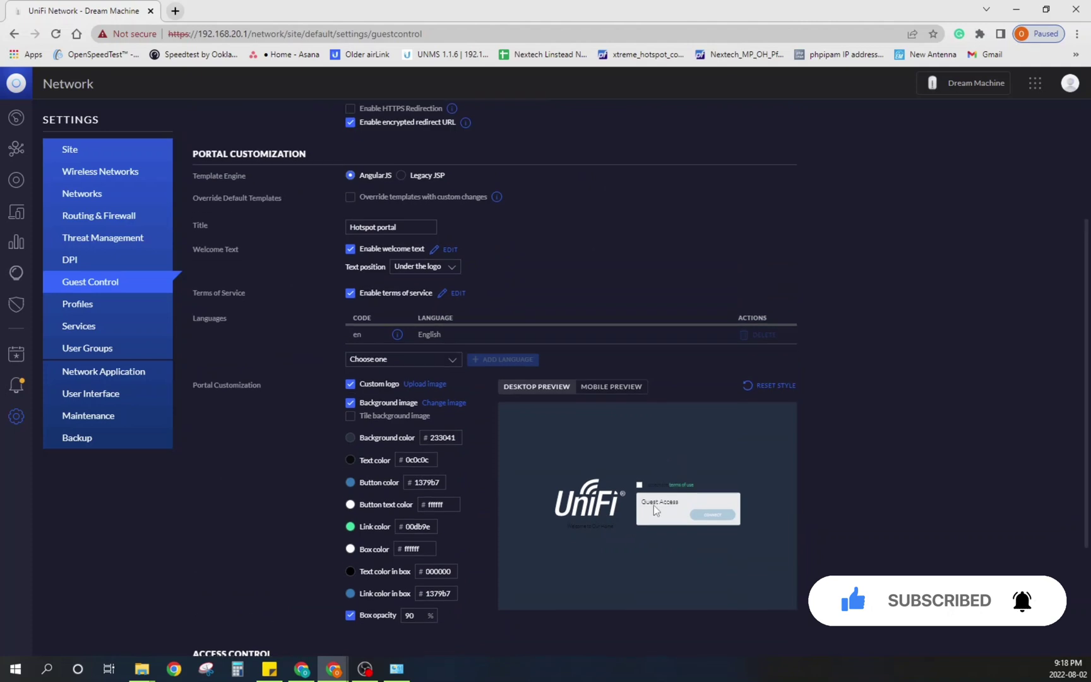
pyautogui.scroll(1, 654, 506)
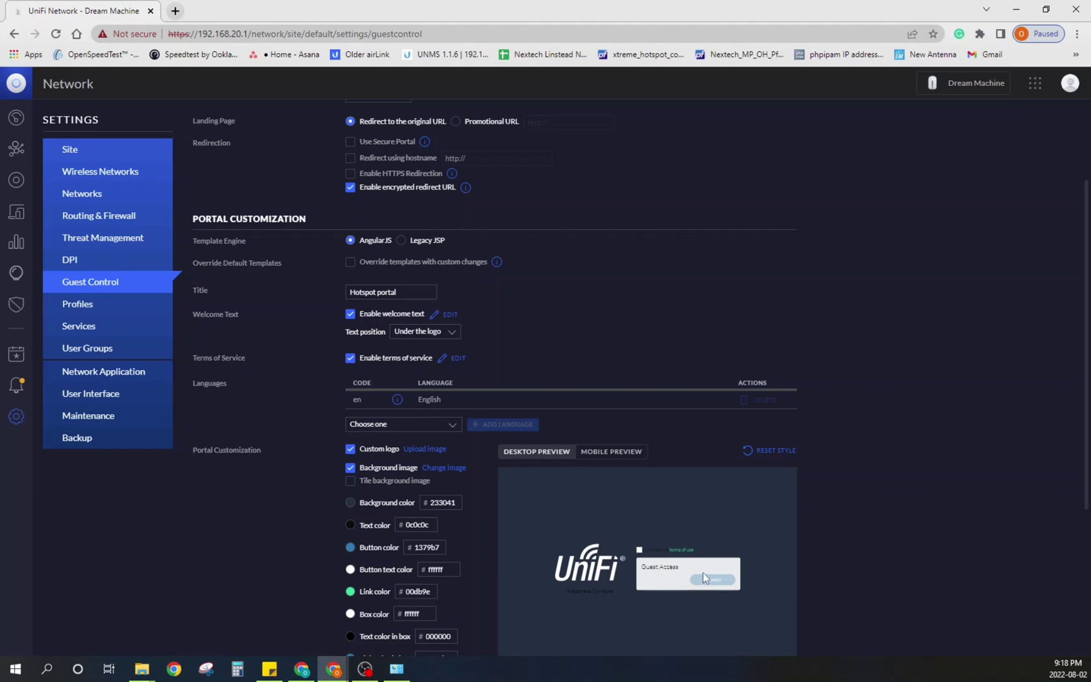
pyautogui.scroll(2, 681, 536)
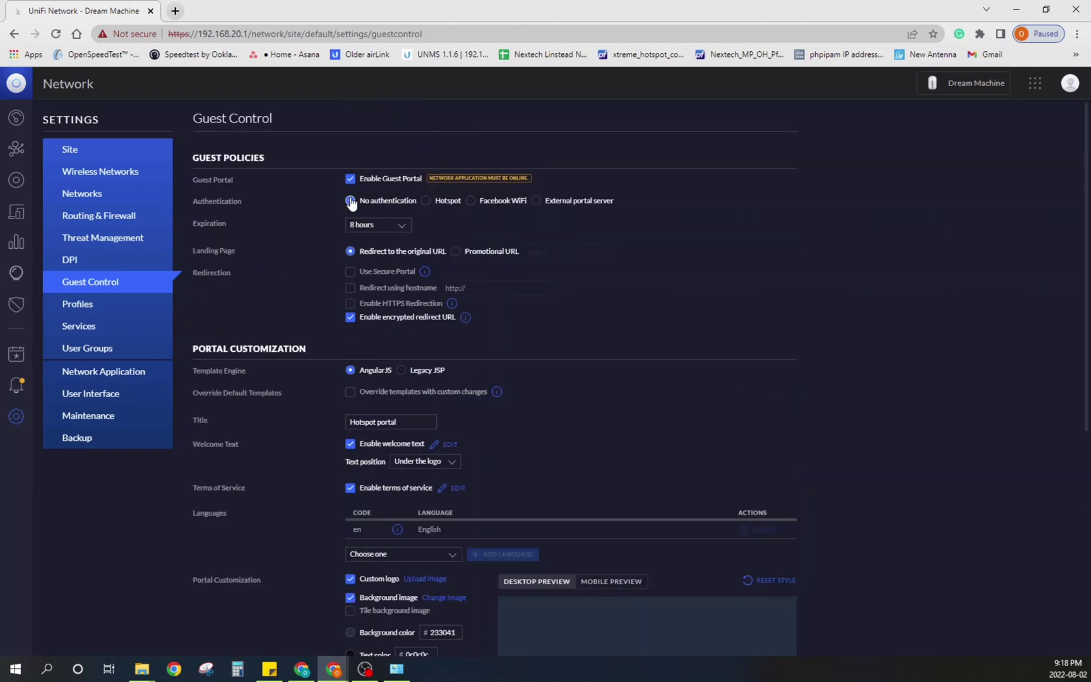
# Step: Try Facebook WiFi and external portal authentication, then settle on Hotspot
pyautogui.click(427, 202)
pyautogui.scroll(-3, 429, 208)
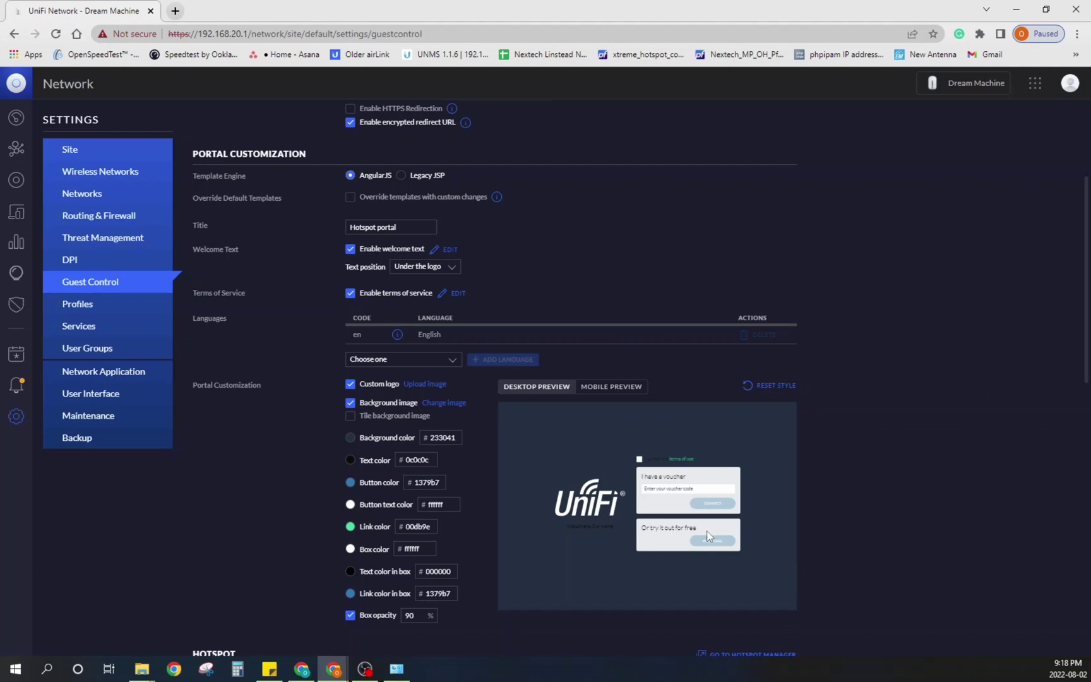
pyautogui.scroll(3, 529, 350)
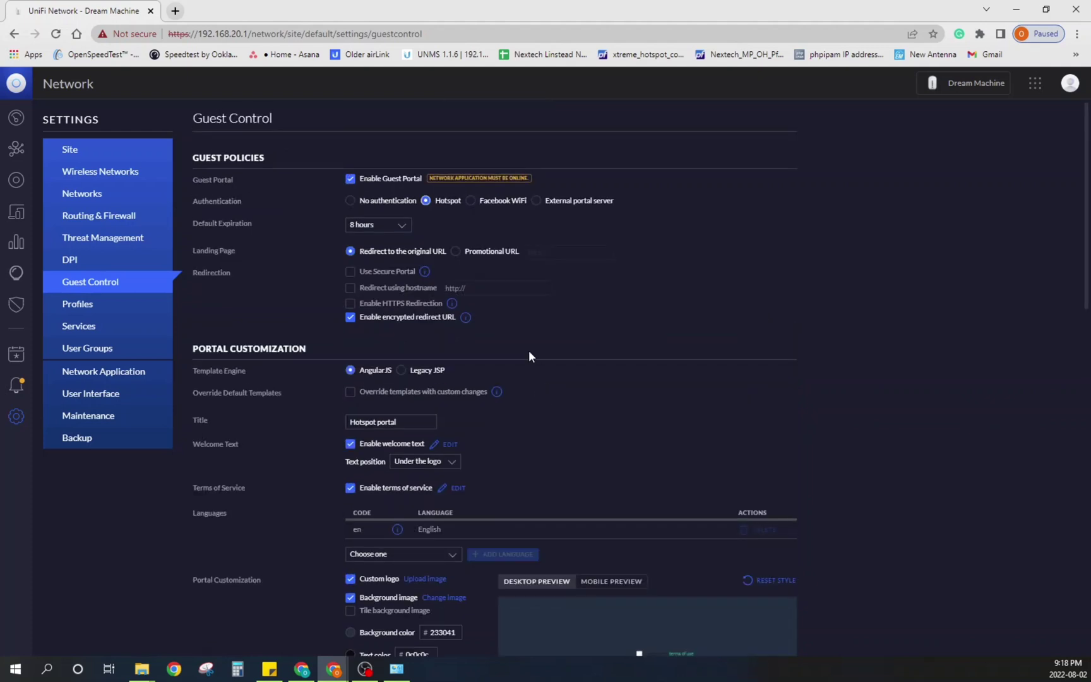
pyautogui.click(470, 201)
pyautogui.click(536, 202)
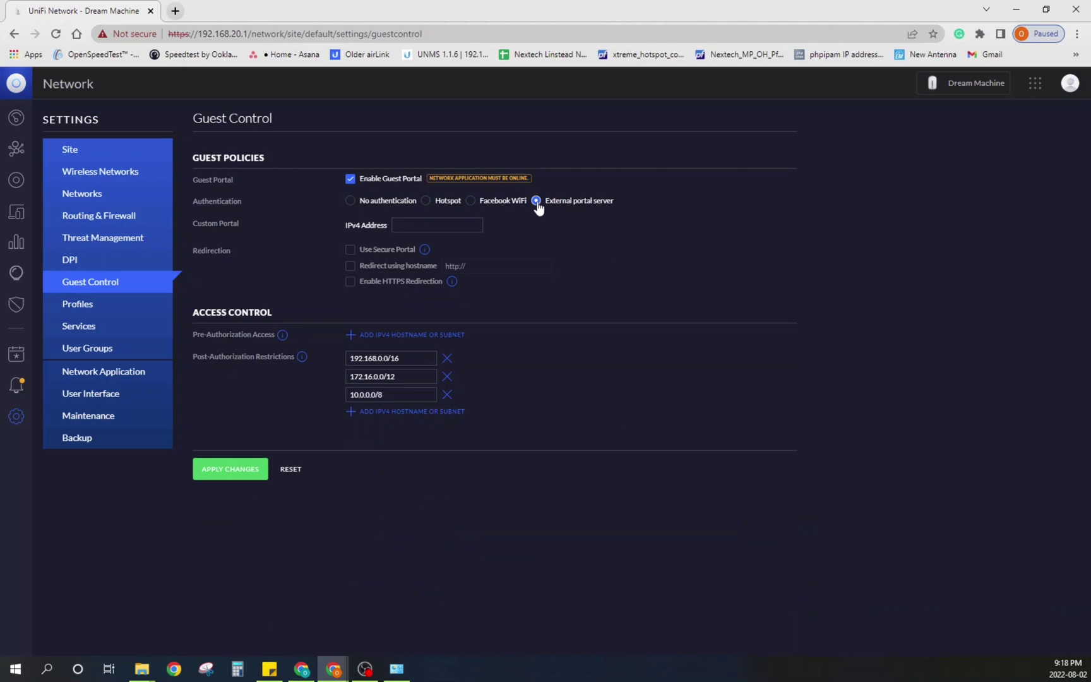
pyautogui.click(426, 201)
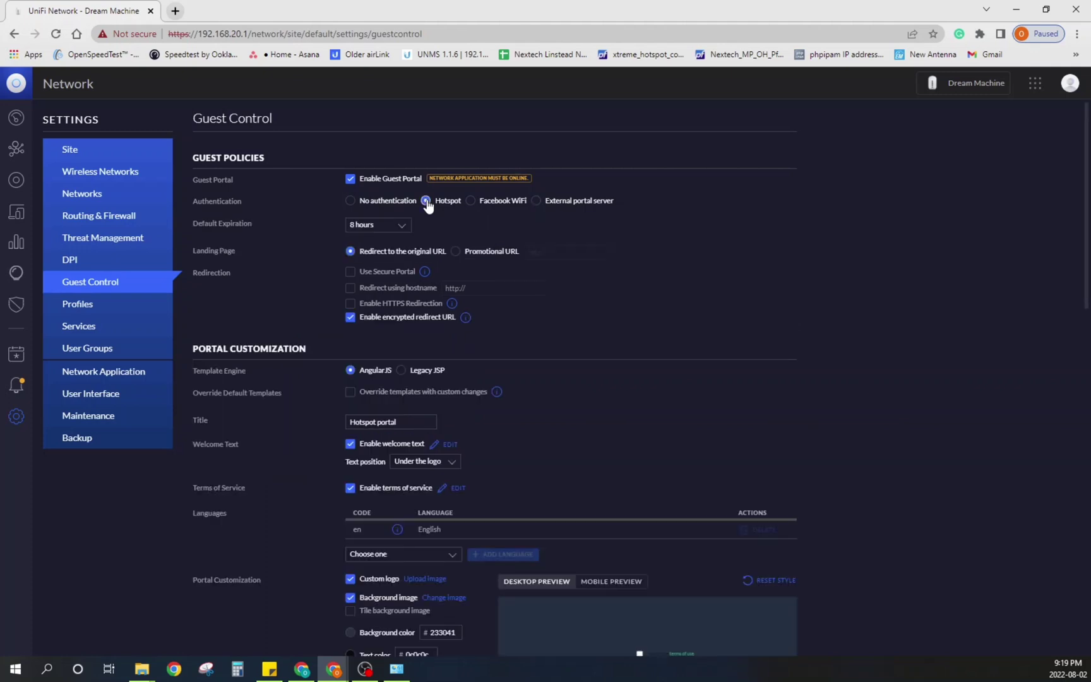
pyautogui.scroll(-2, 390, 336)
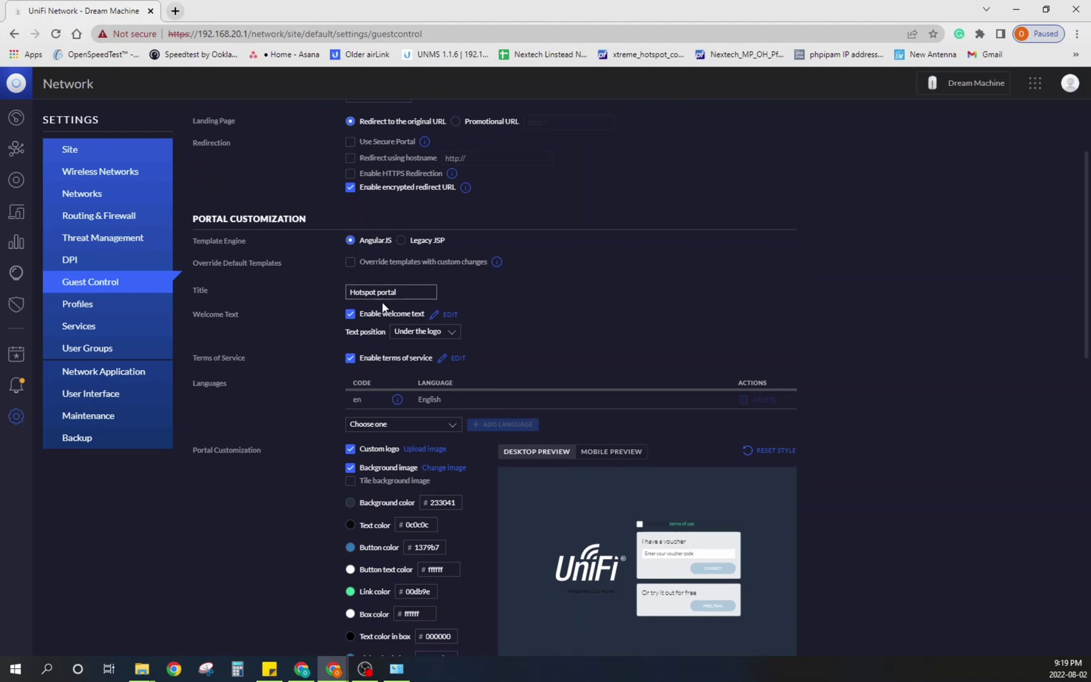
# Step: Toggle the portal welcome text off and back on, leaving its text unchanged
pyautogui.click(351, 314)
pyautogui.click(350, 314)
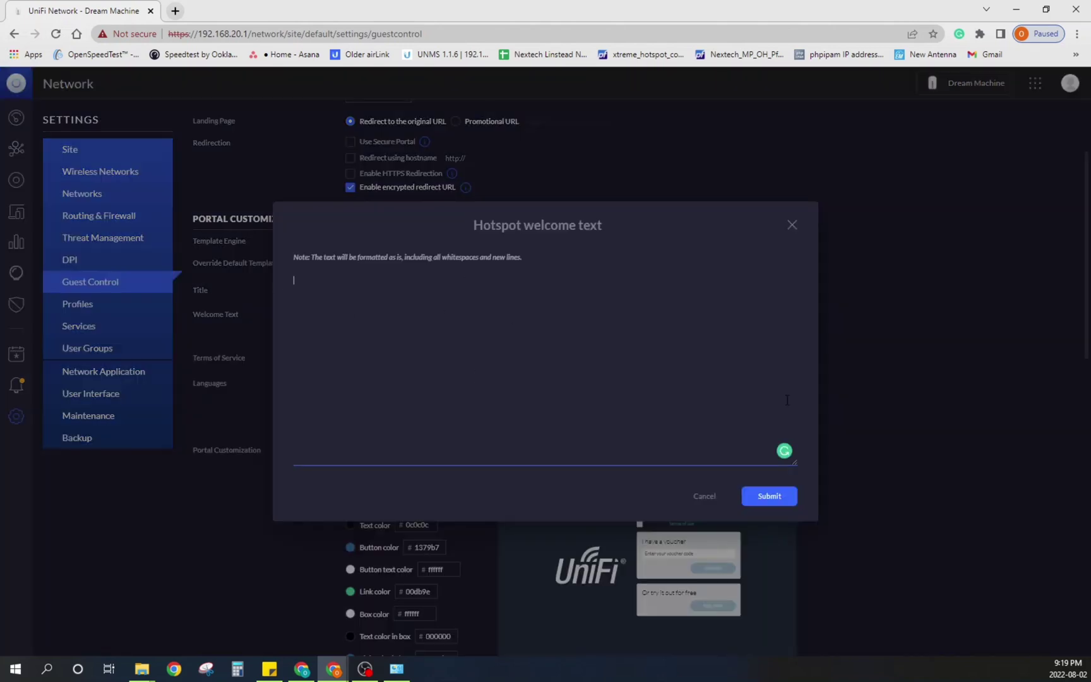
pyautogui.click(706, 497)
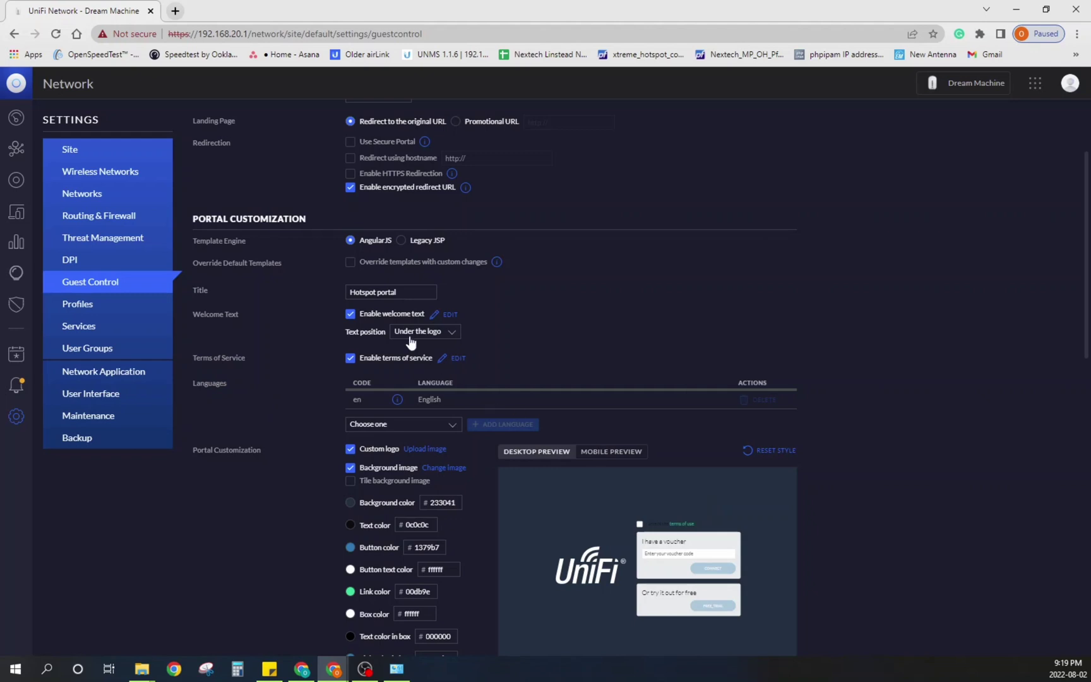
# Step: Enable terms of service on the guest portal with its default text
pyautogui.click(351, 358)
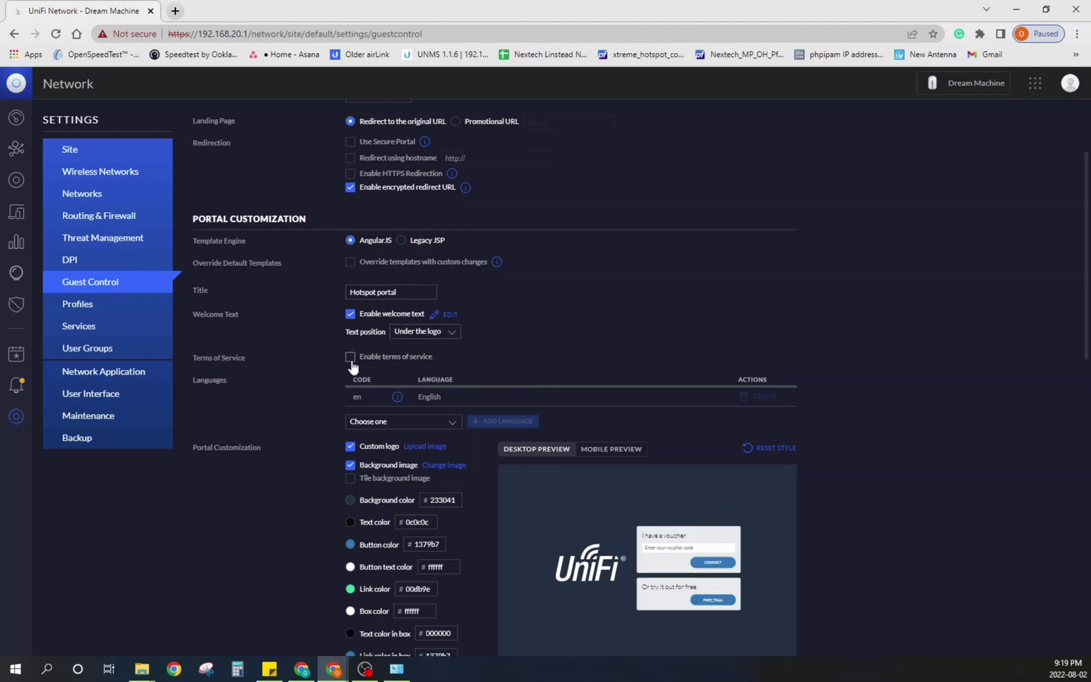
pyautogui.click(350, 357)
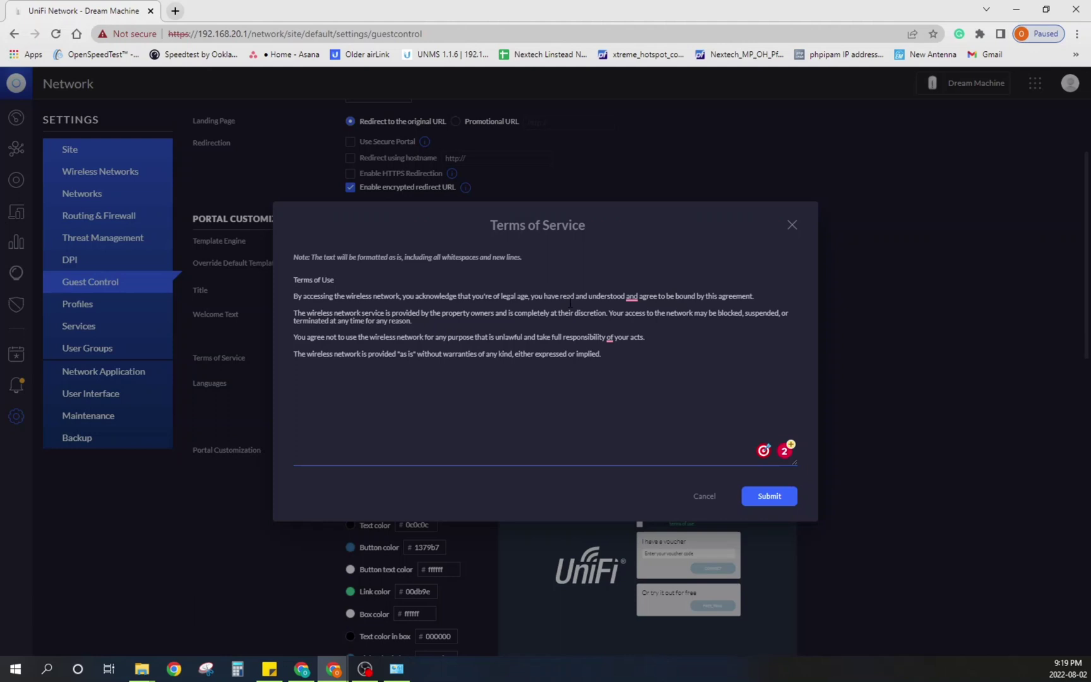
pyautogui.click(706, 496)
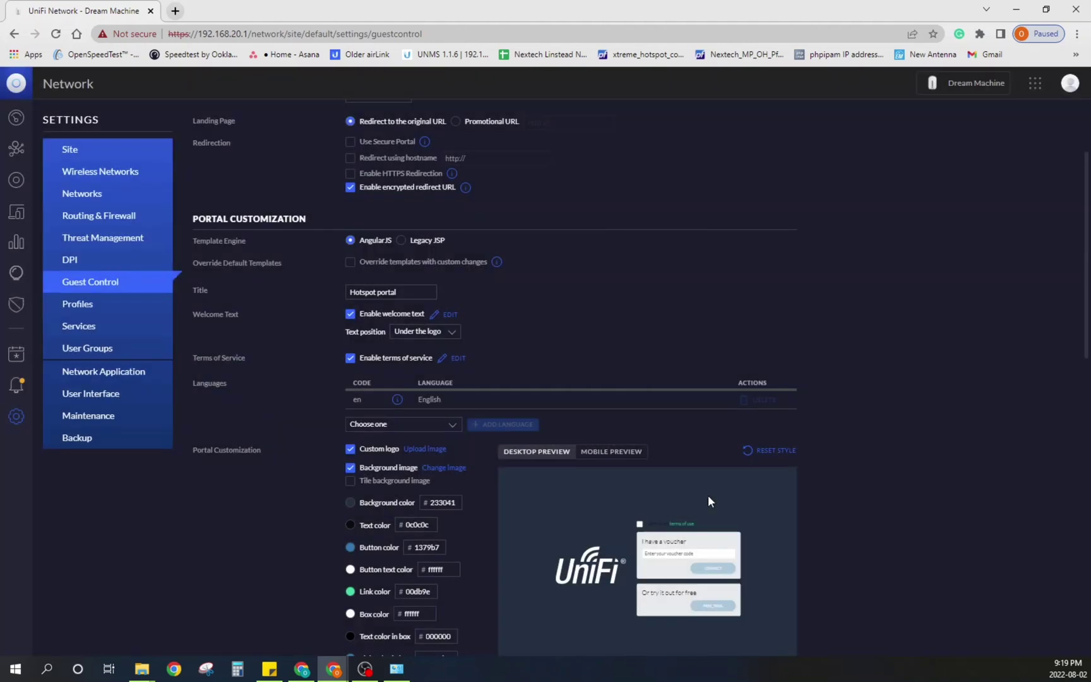
pyautogui.click(351, 358)
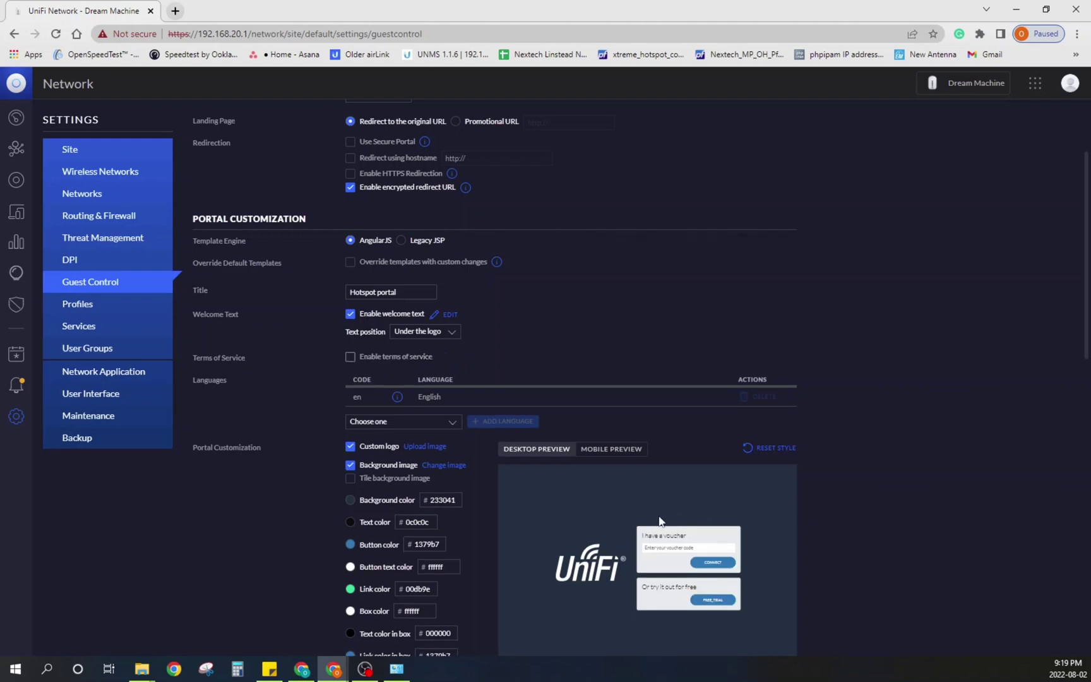
pyautogui.click(350, 358)
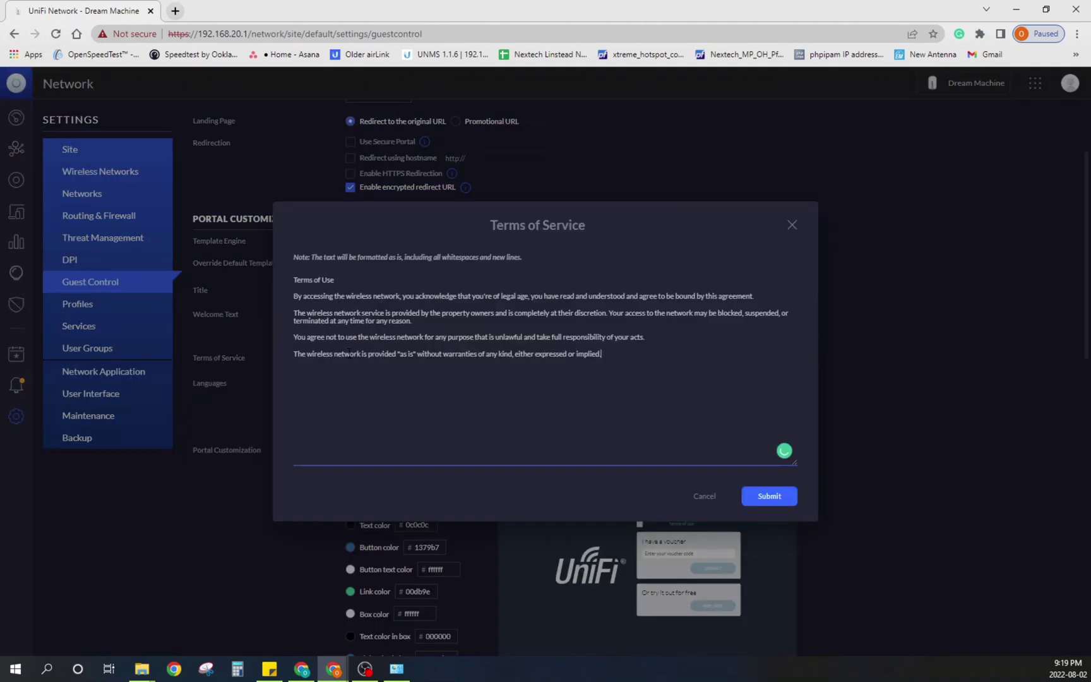
pyautogui.click(708, 497)
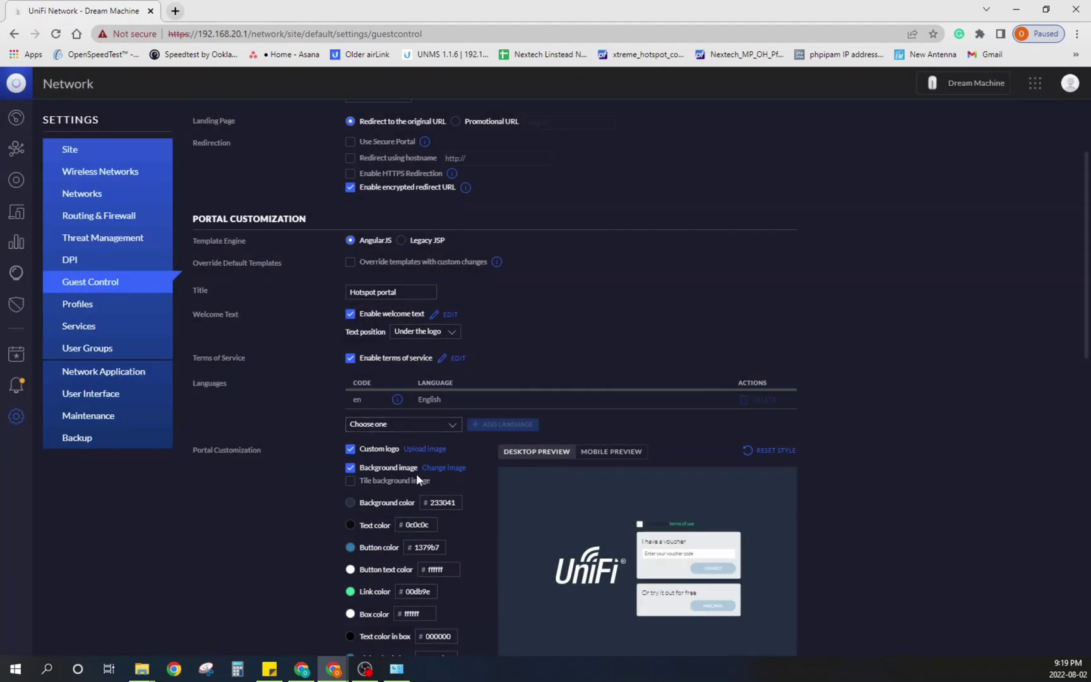
pyautogui.scroll(-1, 416, 474)
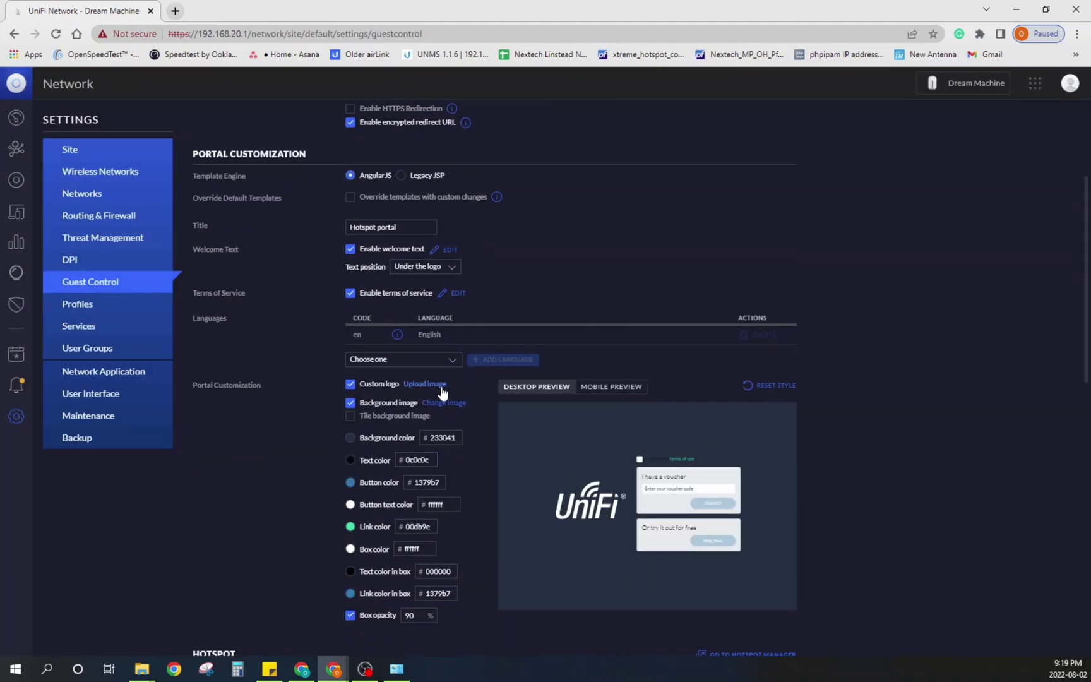
# Step: Remove the portal's custom logo and keep the current background image
pyautogui.click(350, 384)
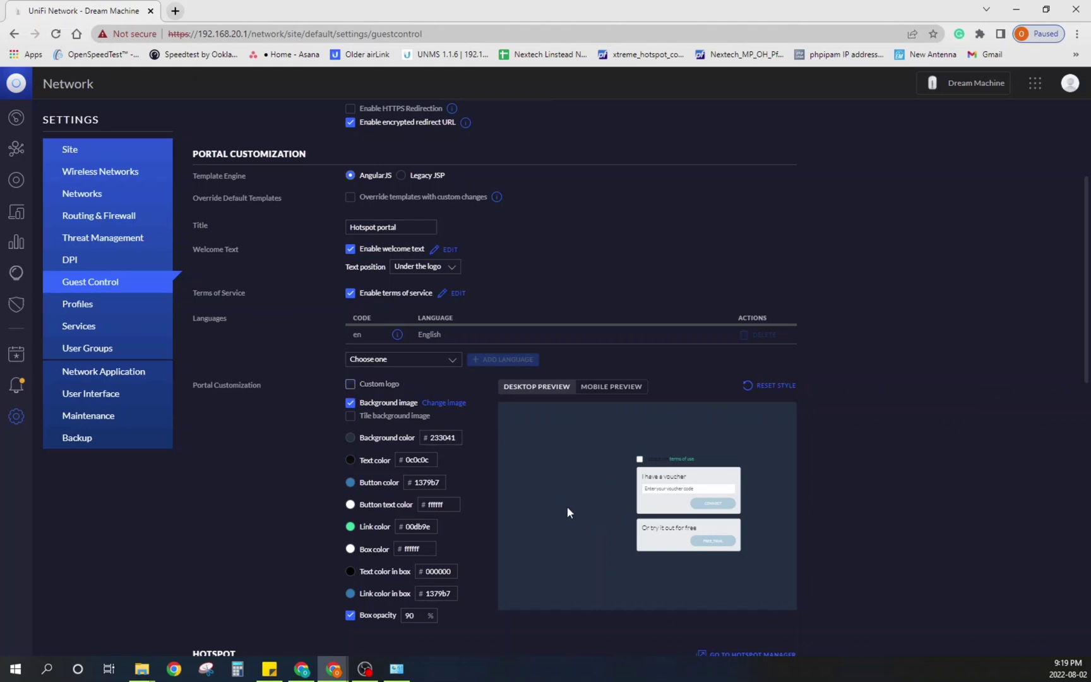
pyautogui.click(351, 404)
pyautogui.click(351, 404)
pyautogui.click(455, 404)
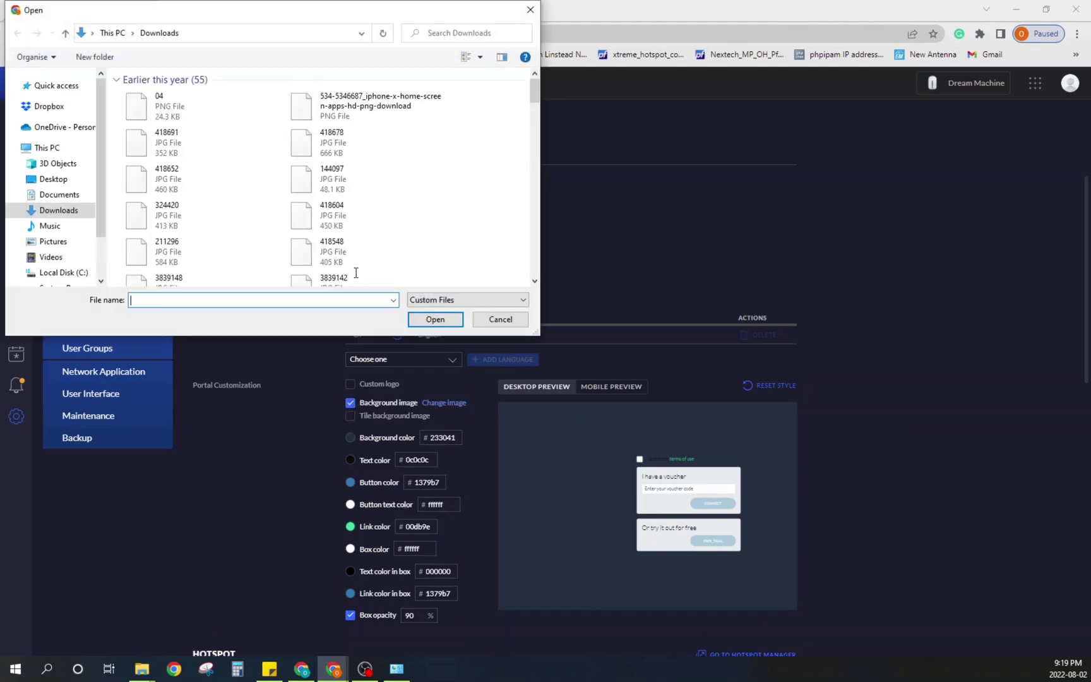
pyautogui.click(490, 321)
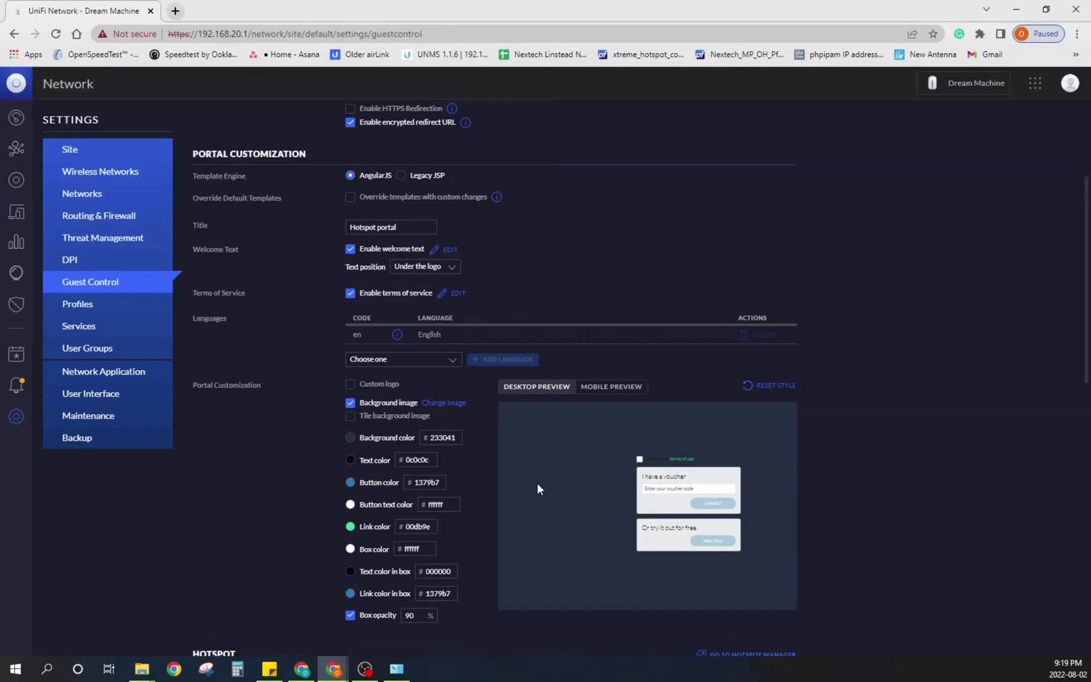
# Step: Set the portal background colour to dark green 324123 and check mobile and desktop previews
pyautogui.click(350, 437)
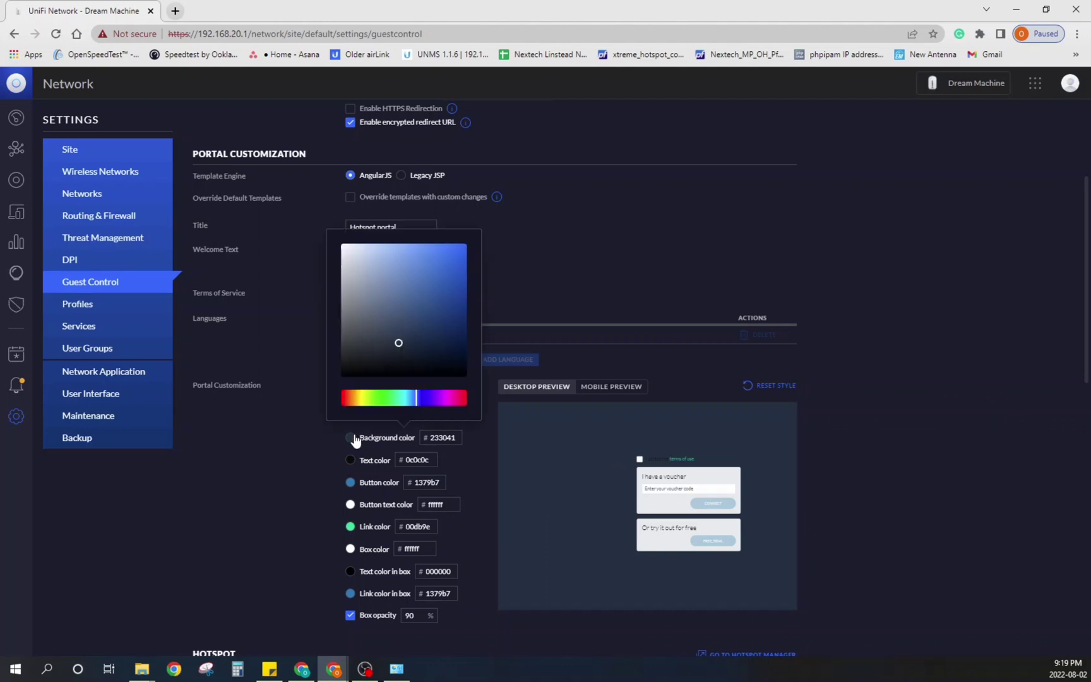
pyautogui.click(351, 399)
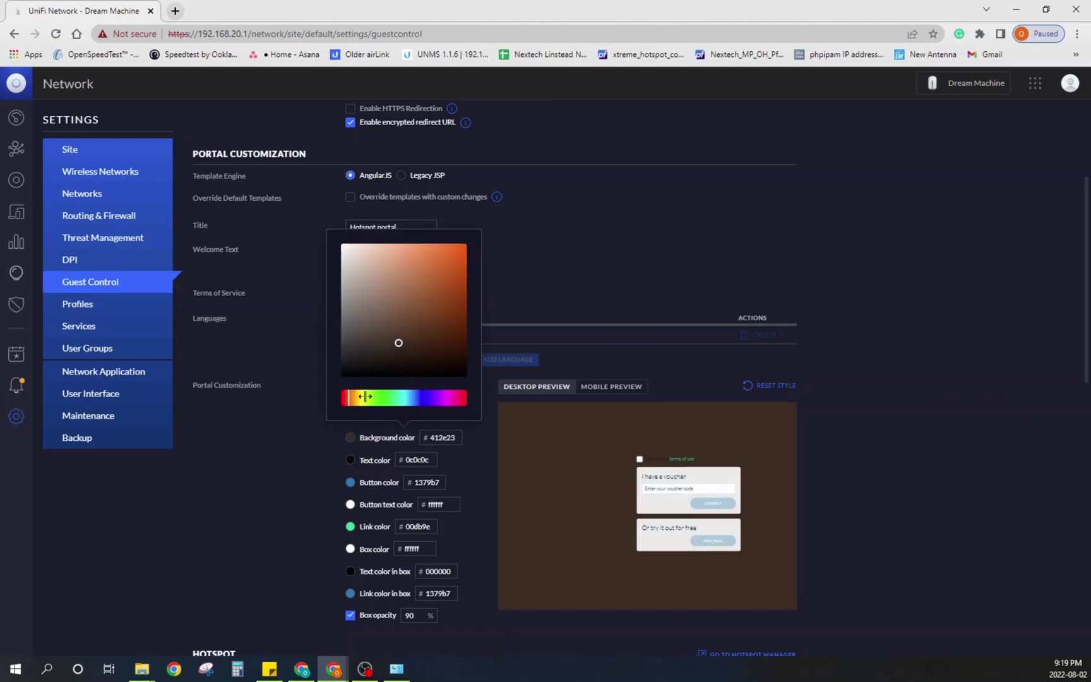
pyautogui.click(421, 399)
pyautogui.moveTo(421, 404); pyautogui.dragTo(372, 405)
pyautogui.click(331, 443)
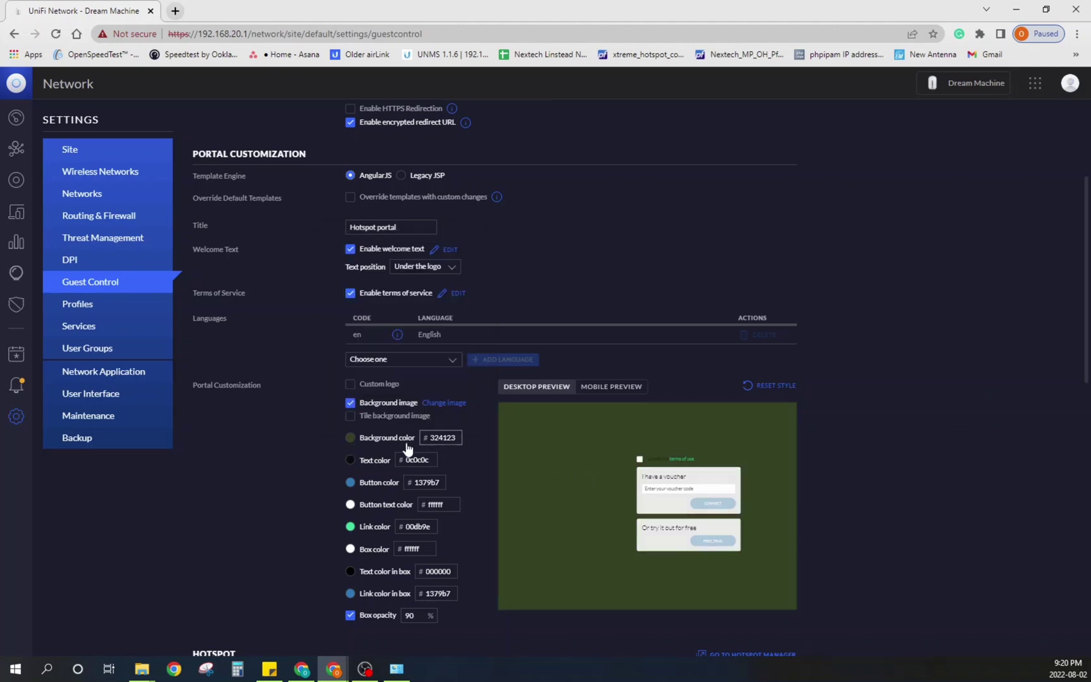
pyautogui.scroll(-1, 385, 531)
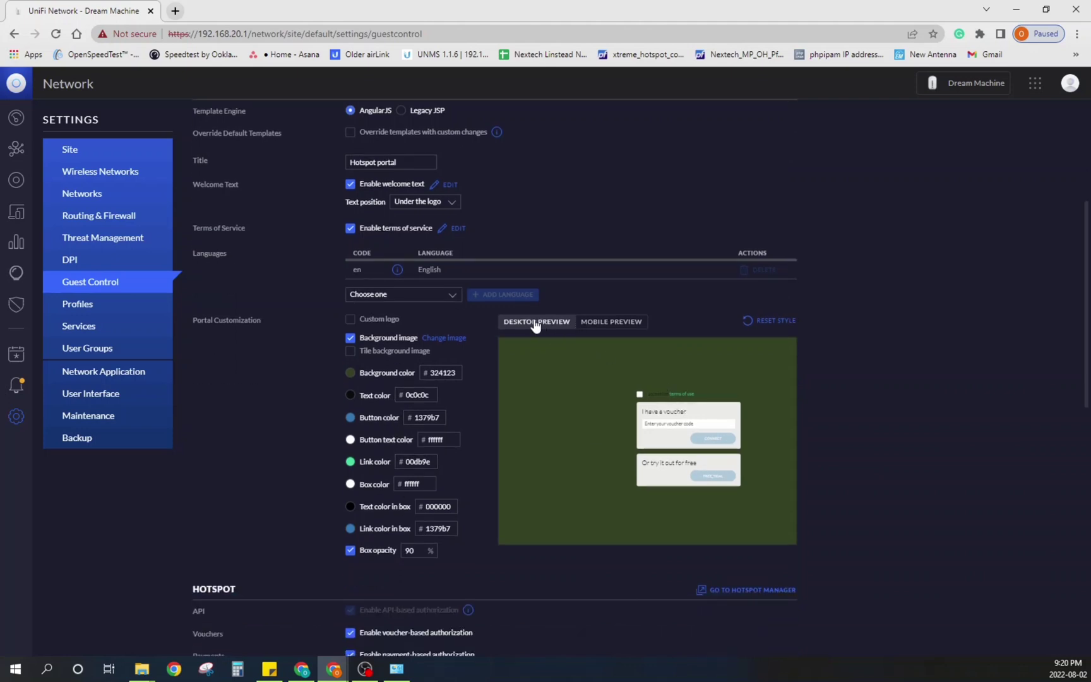
pyautogui.click(607, 329)
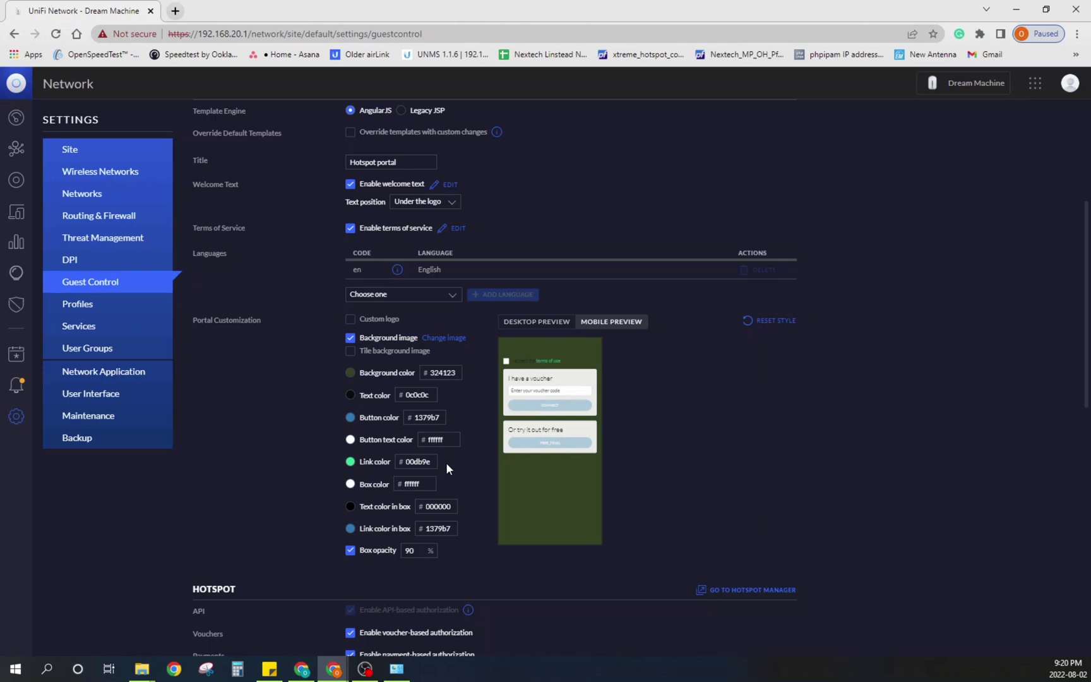
pyautogui.click(554, 324)
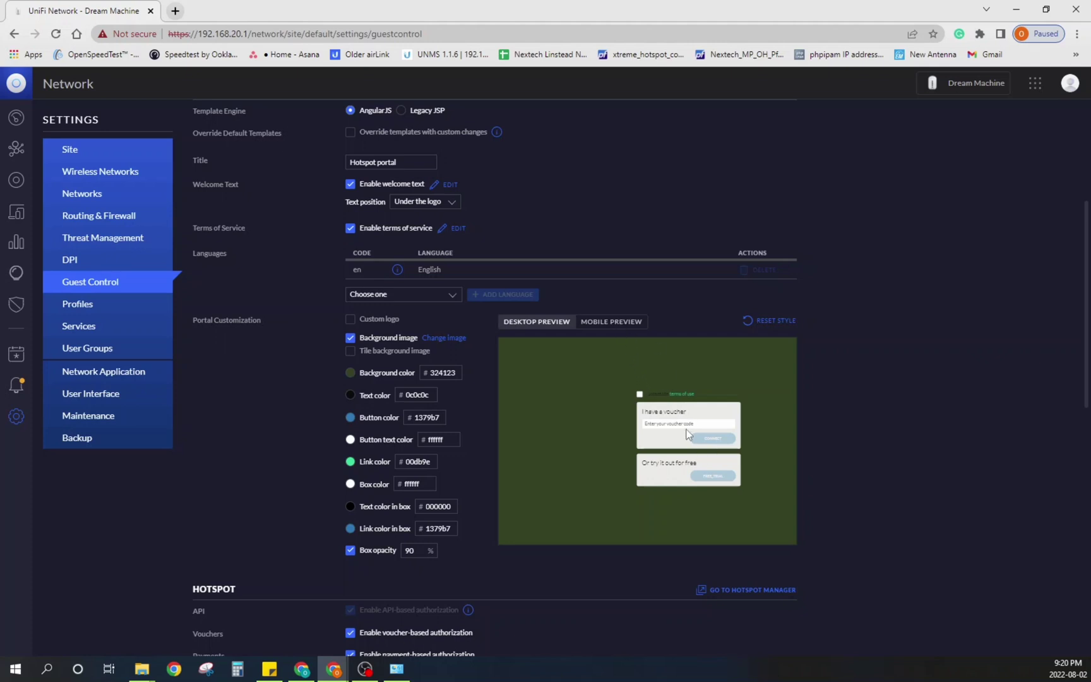
# Step: Turn off password-based authorization, keeping voucher and payment-based authorization enabled
pyautogui.scroll(-3, 687, 434)
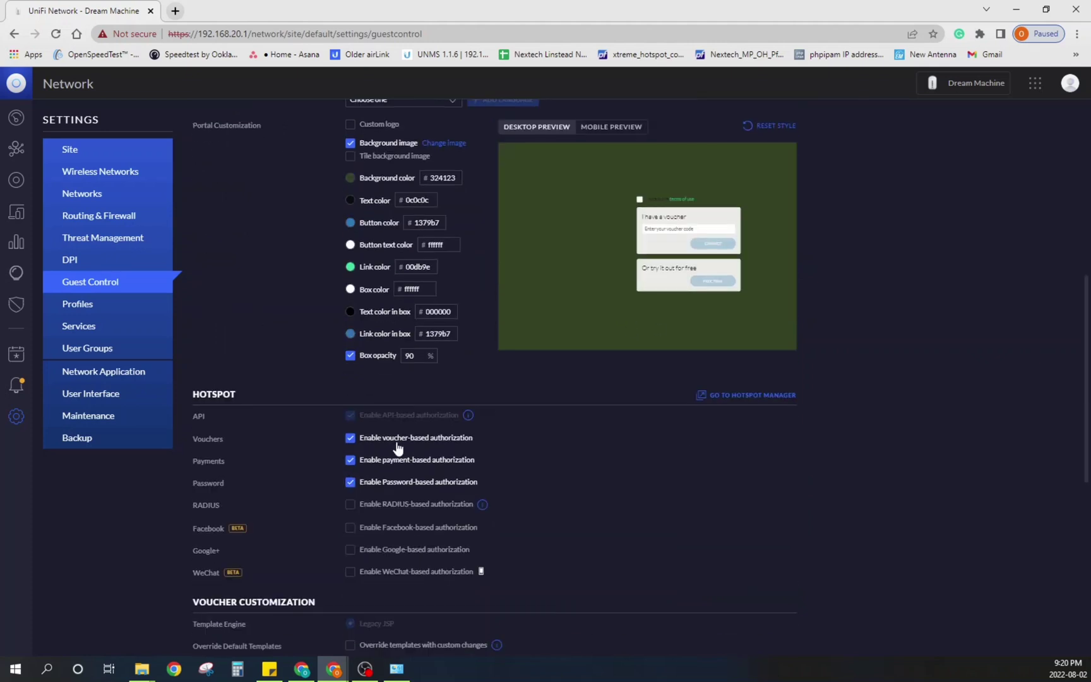
pyautogui.click(350, 482)
pyautogui.click(349, 460)
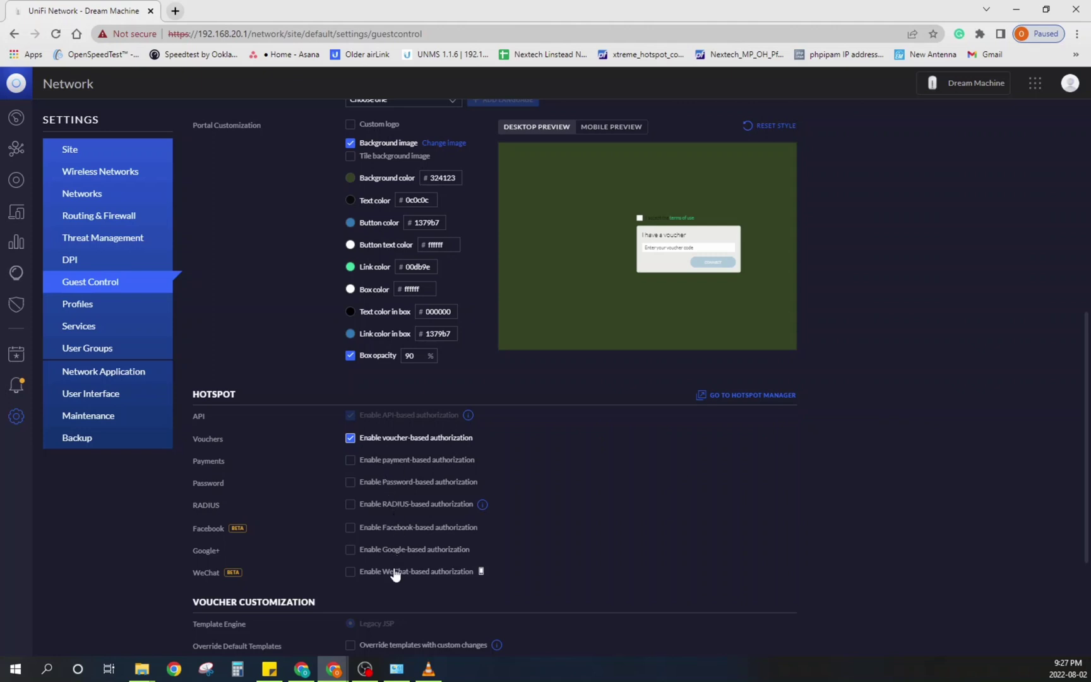
pyautogui.click(351, 461)
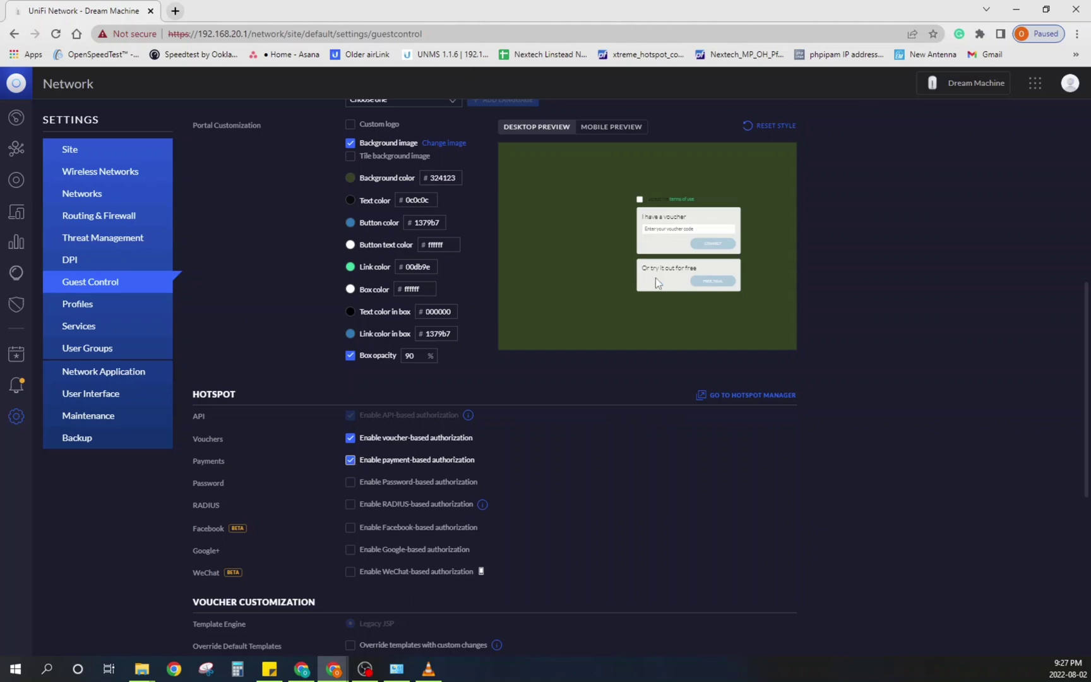
pyautogui.scroll(-5, 546, 506)
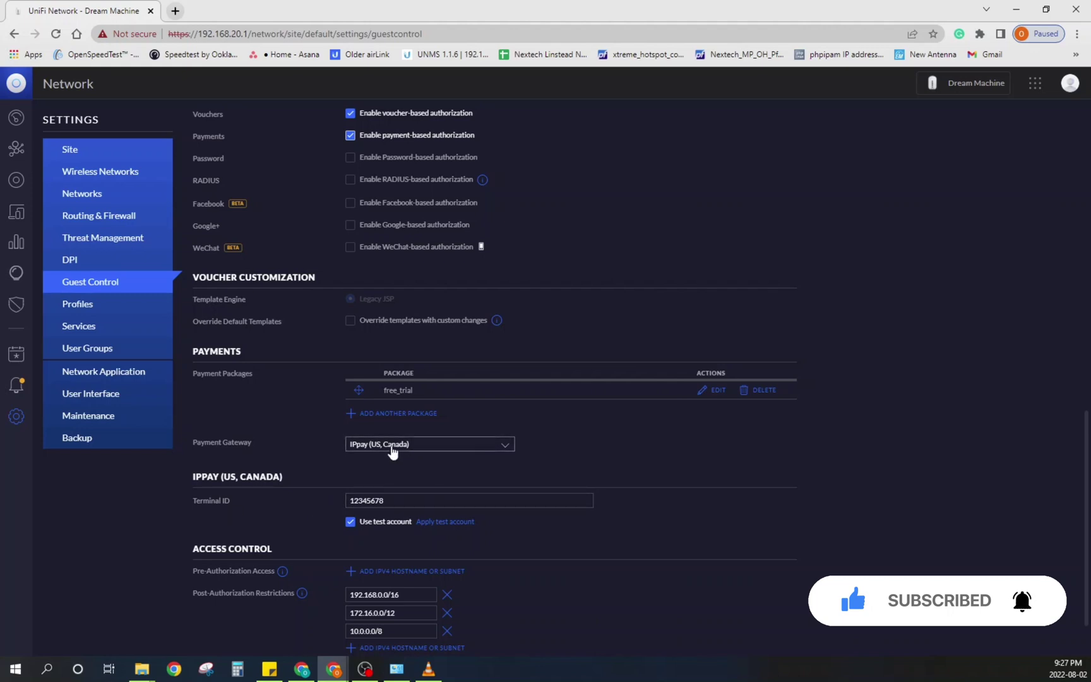
# Step: Try Quickpay (Europe) and PayPal gateways, then set the payment gateway back to IPpay (US, Canada)
pyautogui.click(388, 445)
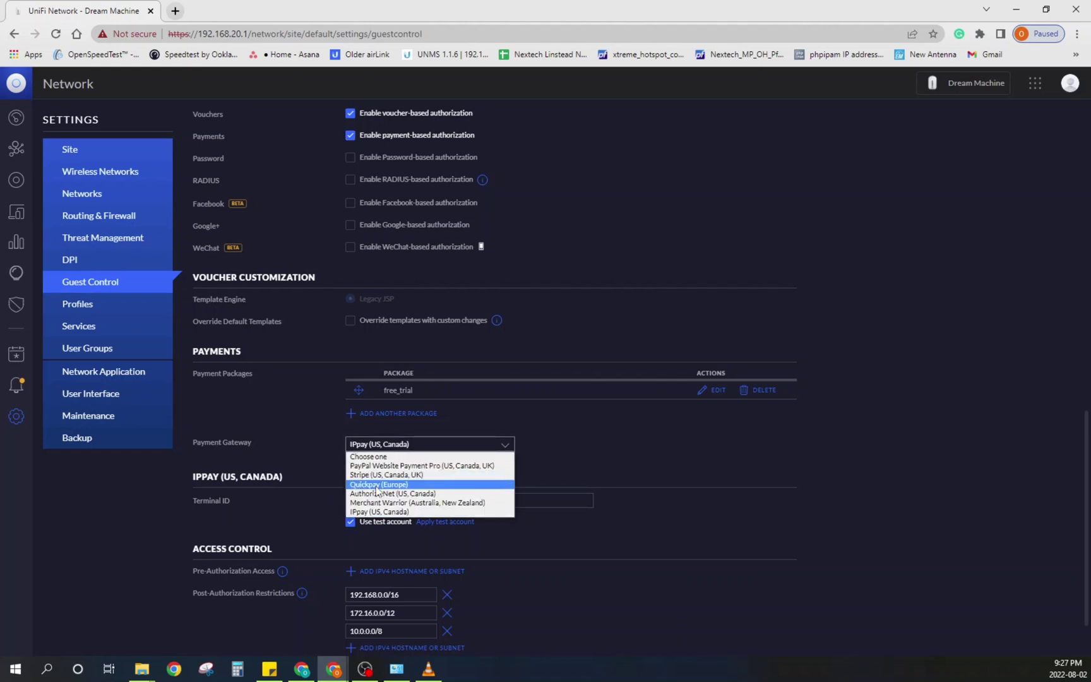
pyautogui.click(372, 484)
pyautogui.click(405, 445)
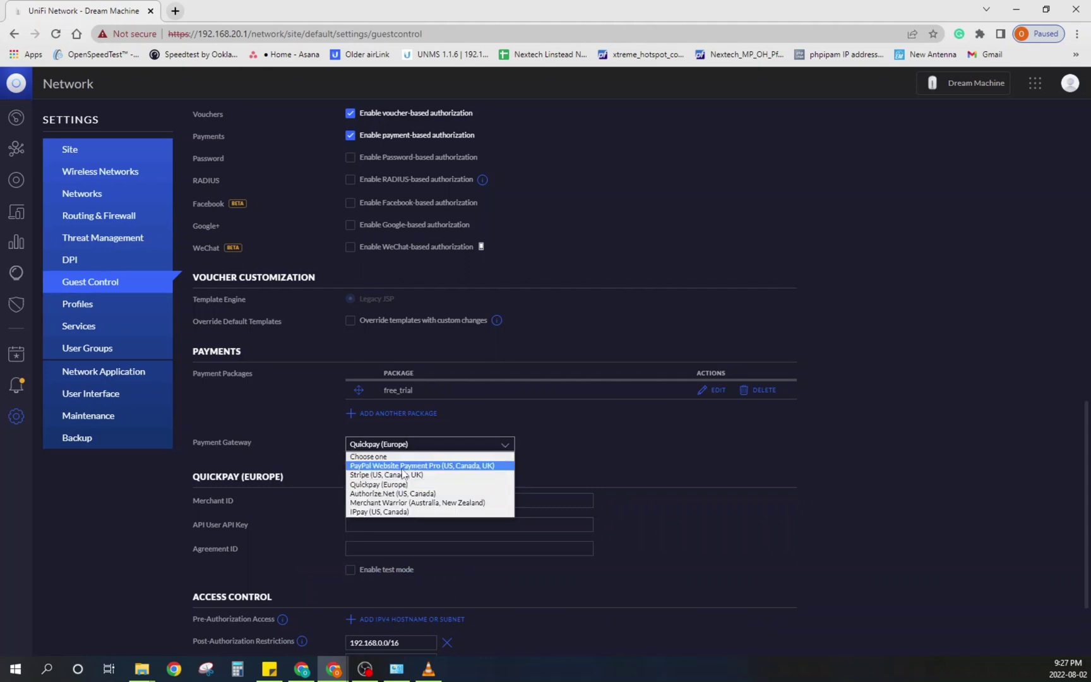
pyautogui.click(403, 465)
pyautogui.click(400, 446)
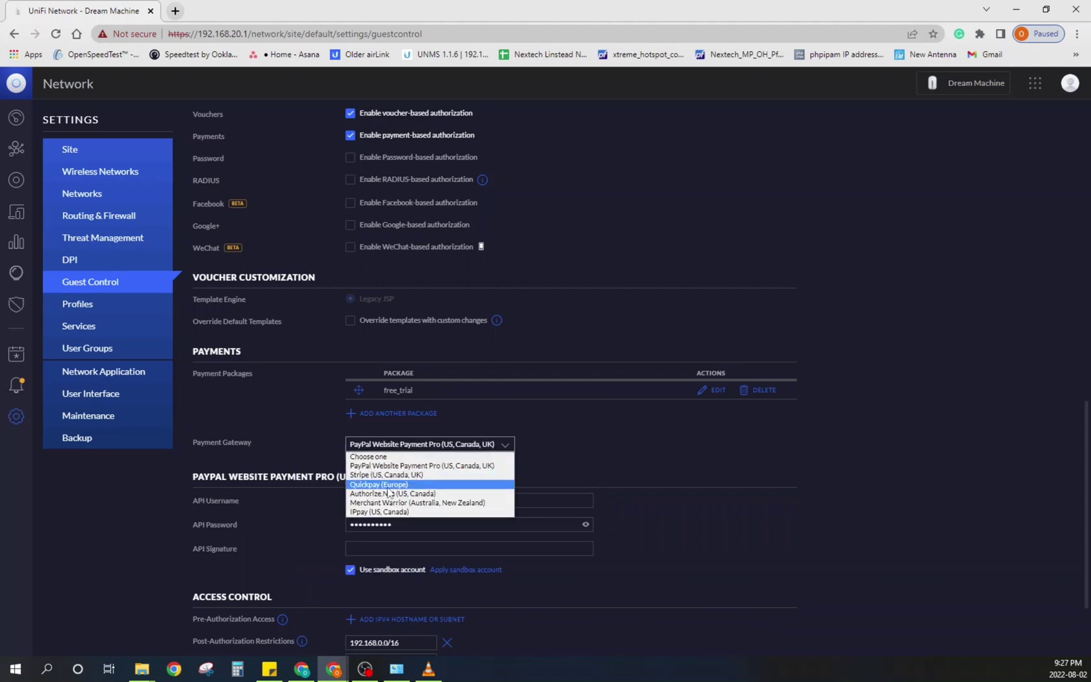
pyautogui.click(379, 485)
pyautogui.click(388, 445)
pyautogui.click(382, 511)
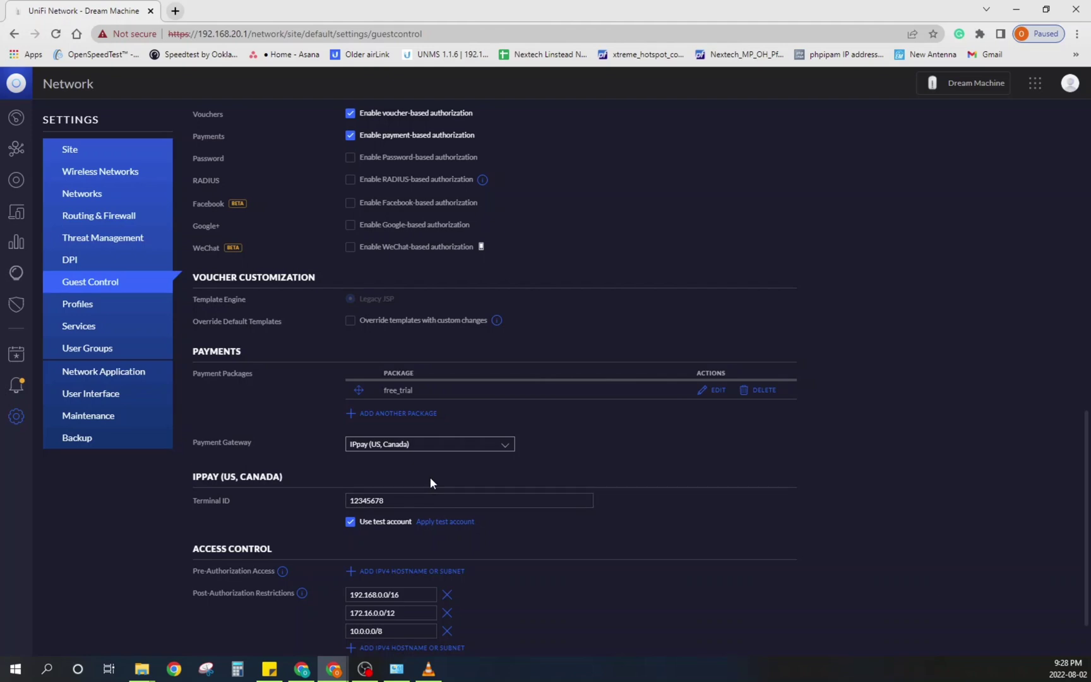
# Step: Open the free_trial payment package for editing
pyautogui.scroll(5, 550, 337)
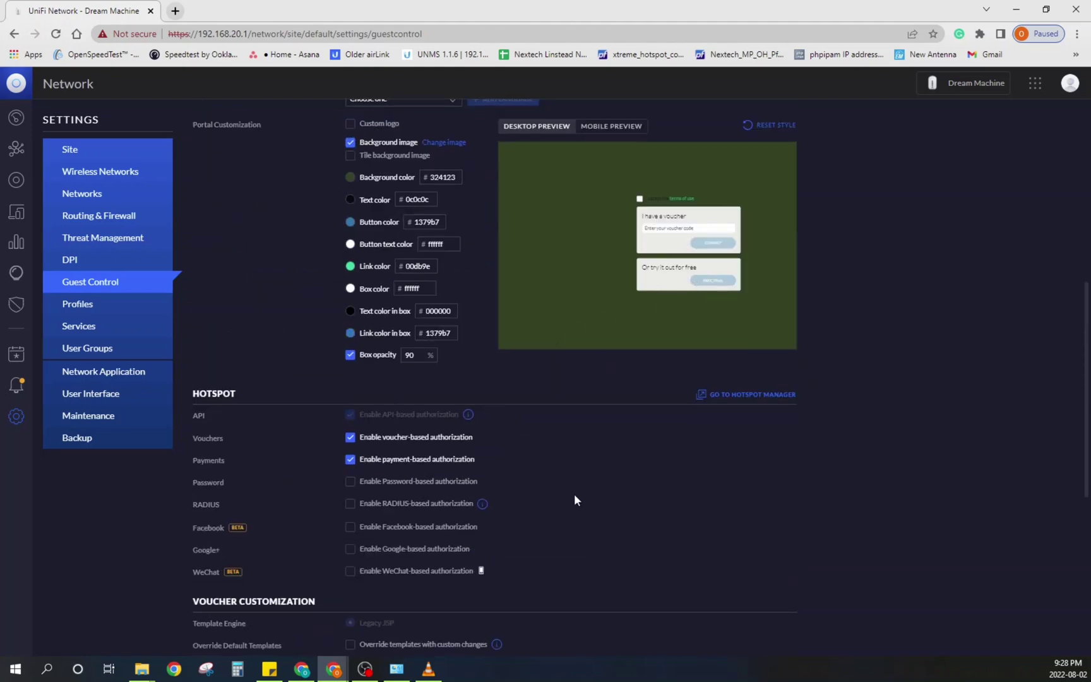
pyautogui.scroll(-5, 573, 493)
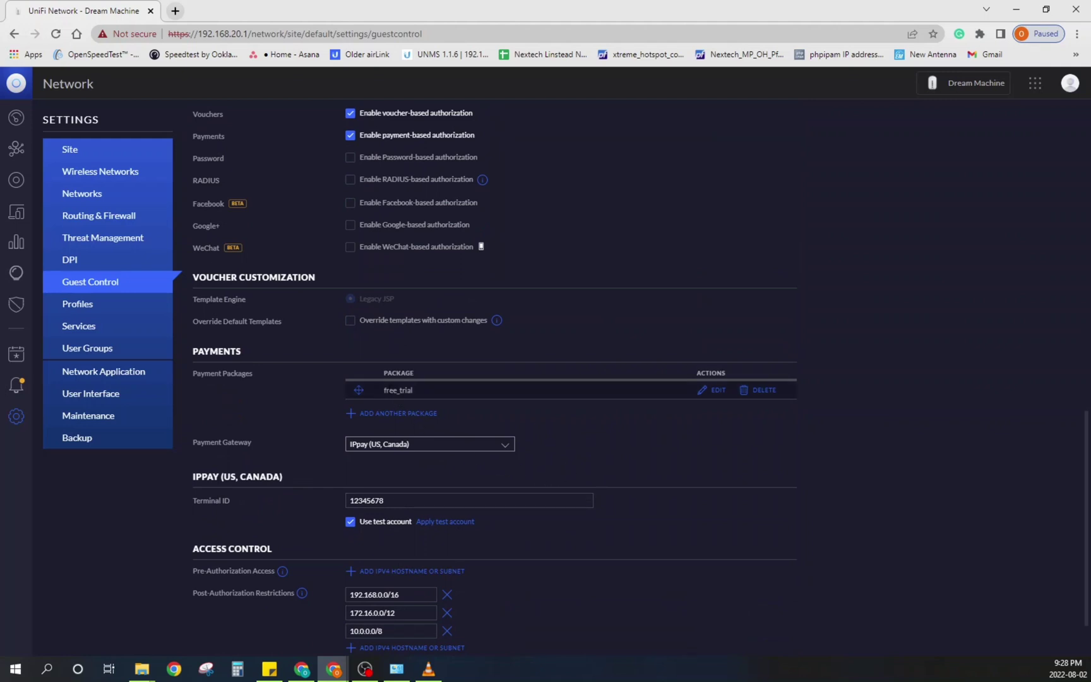
pyautogui.click(703, 389)
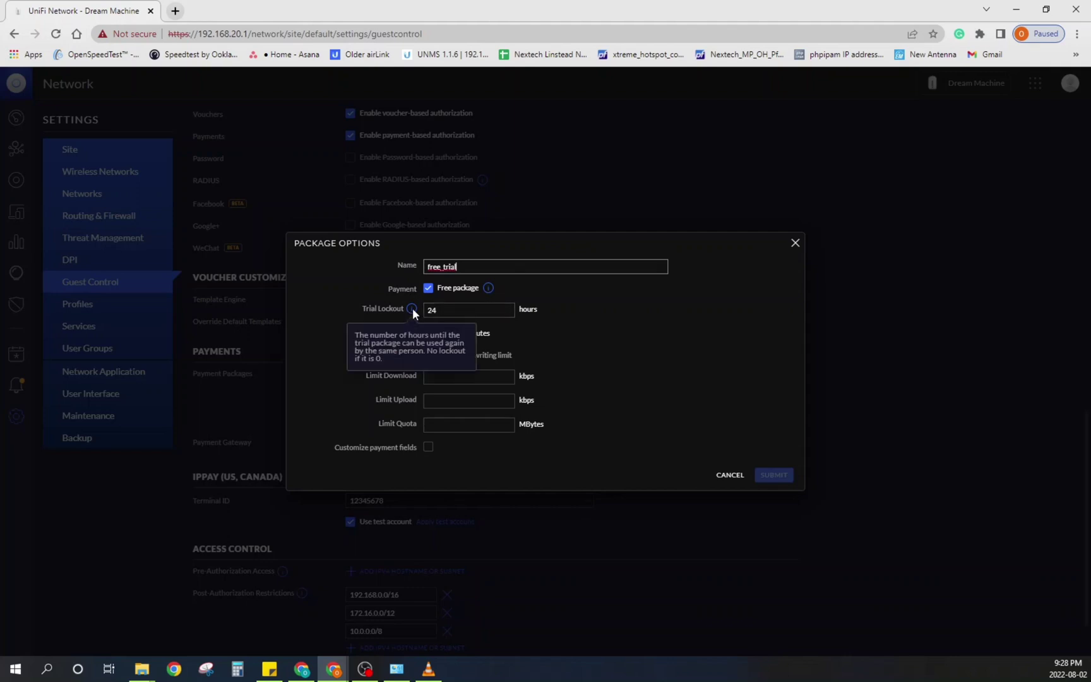
# Step: Keep the free_trial lockout at 24 hours, change trial duration to 60 minutes, and submit
pyautogui.click(442, 310)
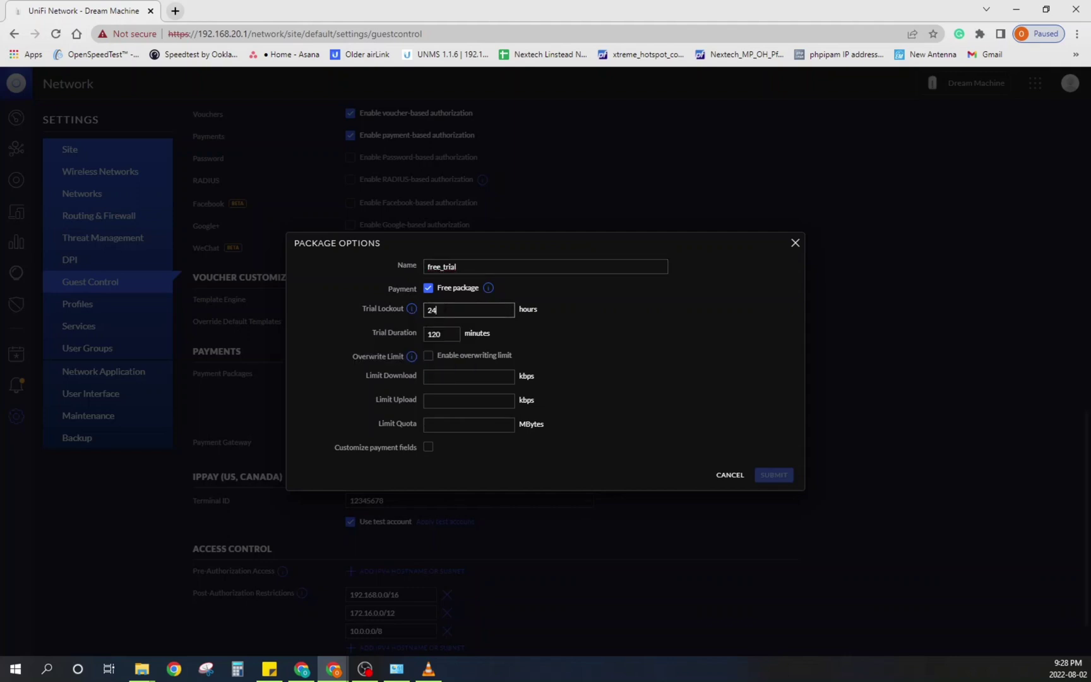
pyautogui.write('0')
pyautogui.press('BackSpace')
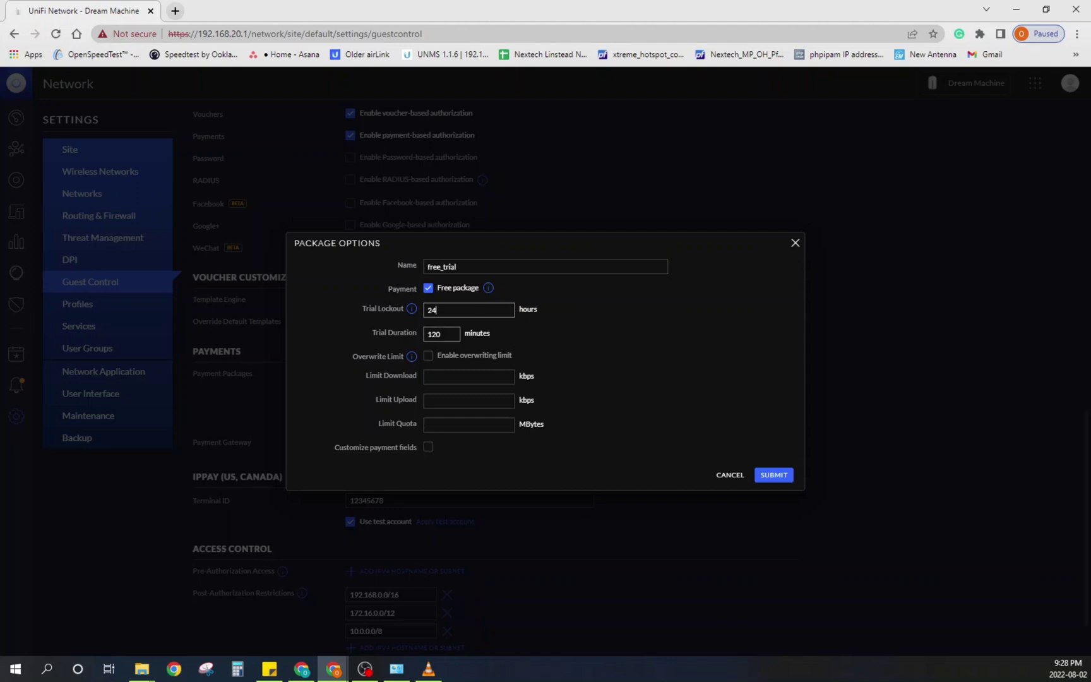
pyautogui.click(446, 333)
pyautogui.press('BackSpace')
pyautogui.press('BackSpace')
pyautogui.press('BackSpace')
pyautogui.write('60')
pyautogui.click(694, 344)
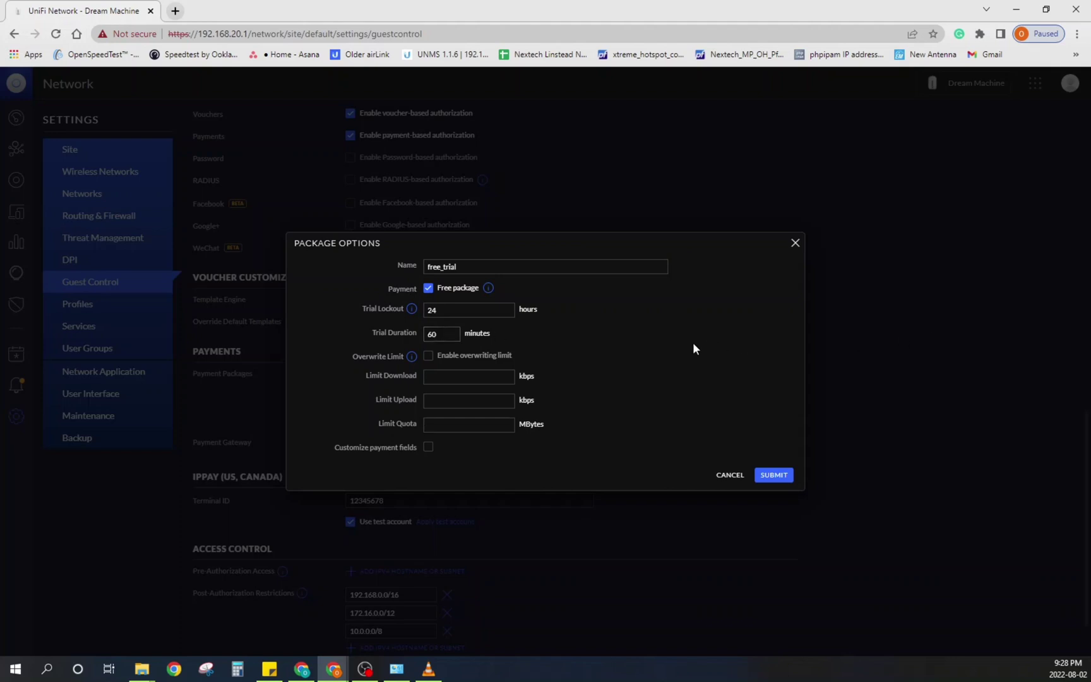
pyautogui.click(769, 474)
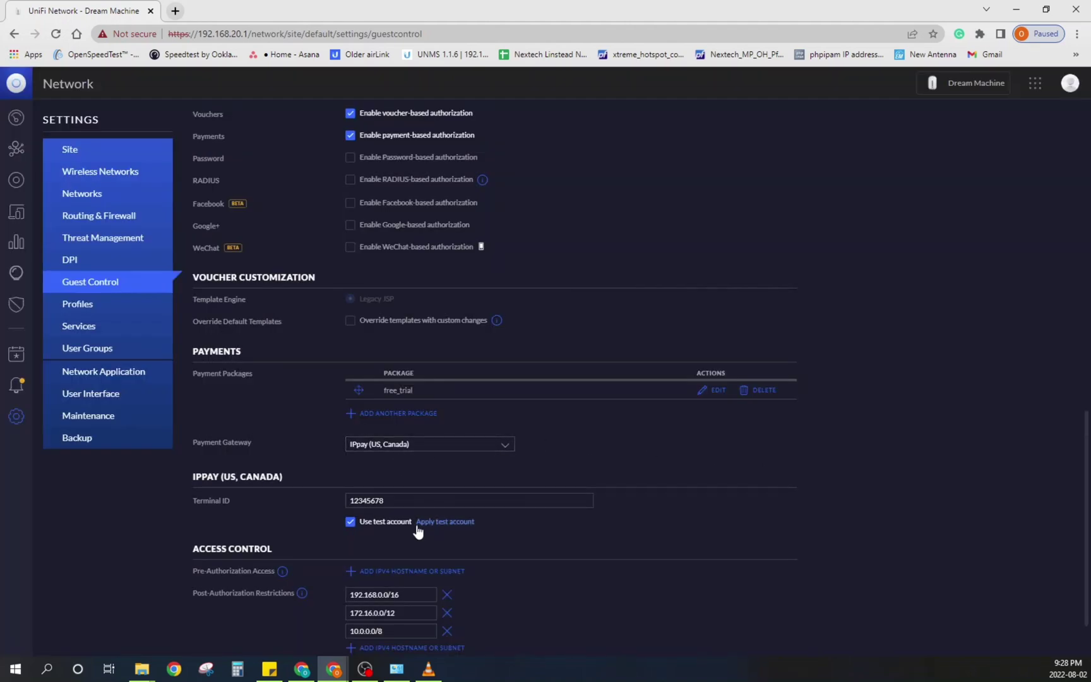
# Step: Enable password-based authorization and toggle payment authorization, then reveal and hide the guest password
pyautogui.scroll(4, 480, 228)
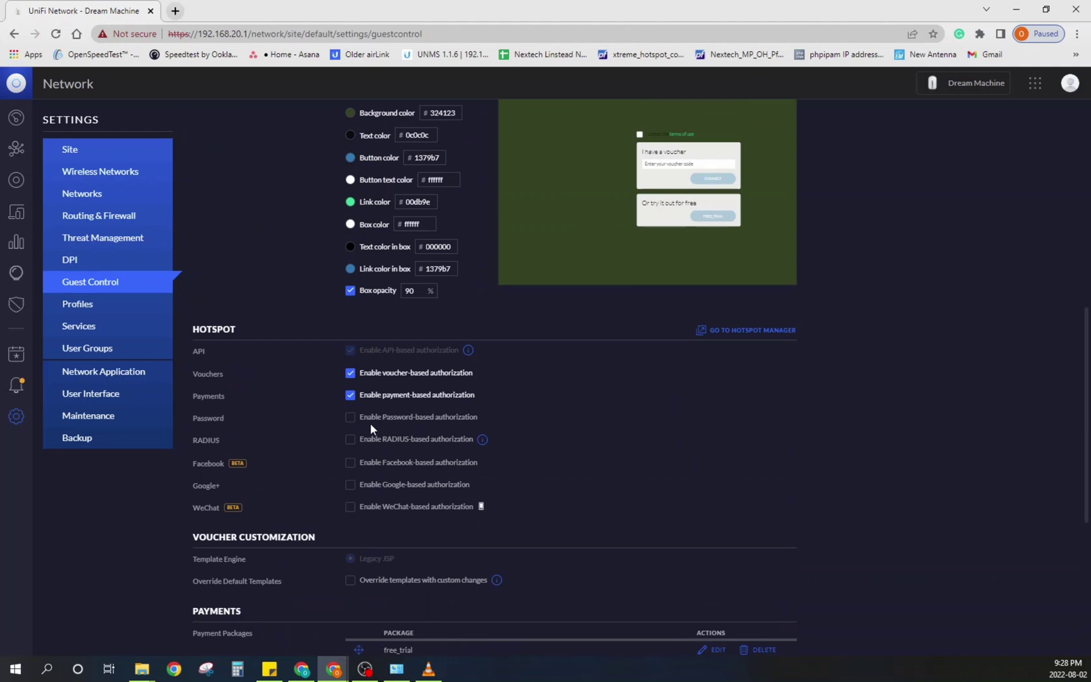
pyautogui.click(350, 418)
pyautogui.click(351, 396)
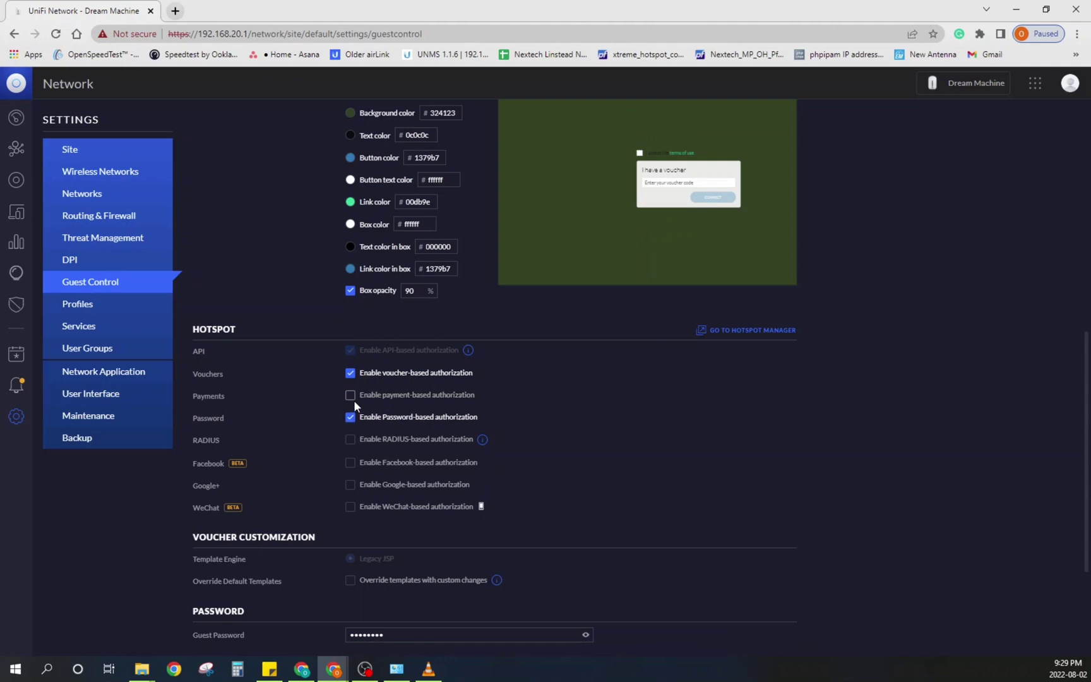
pyautogui.click(350, 396)
pyautogui.scroll(-4, 354, 400)
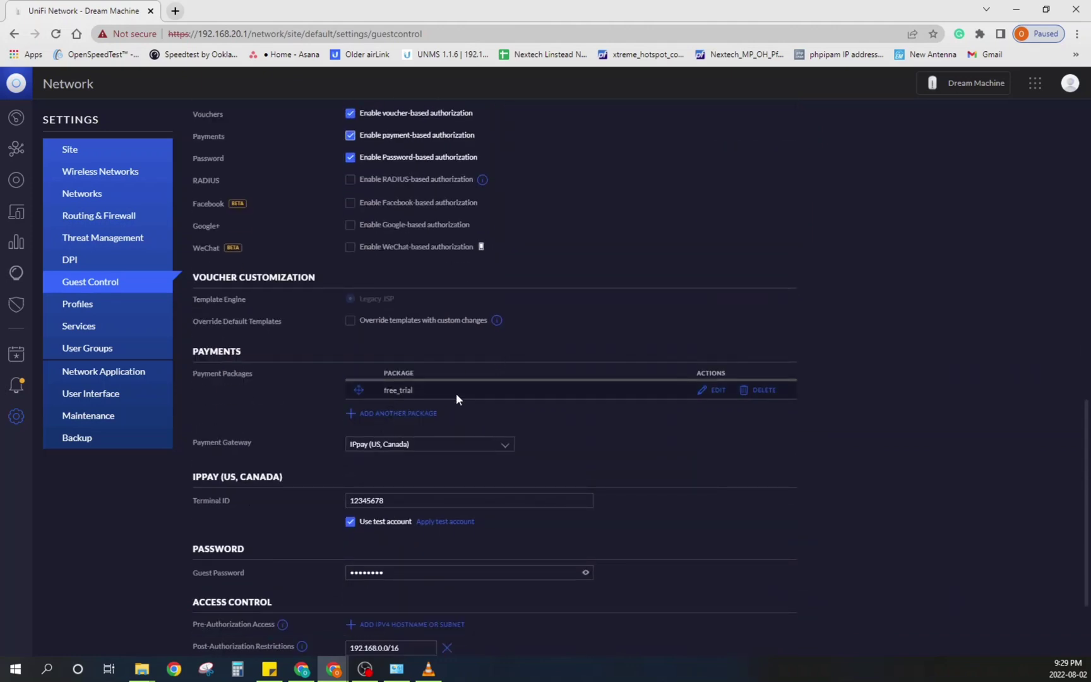
pyautogui.scroll(-2, 434, 548)
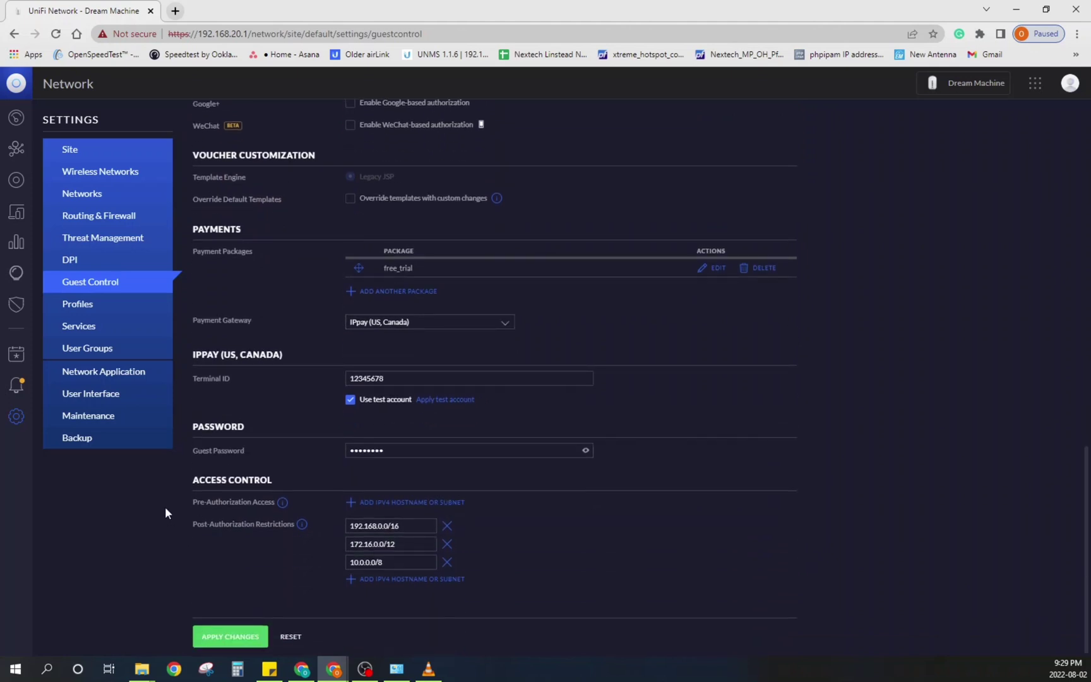
pyautogui.click(586, 450)
pyautogui.click(586, 451)
# Step: Review the Hotspot settings and apply the guest control changes
pyautogui.scroll(7, 425, 467)
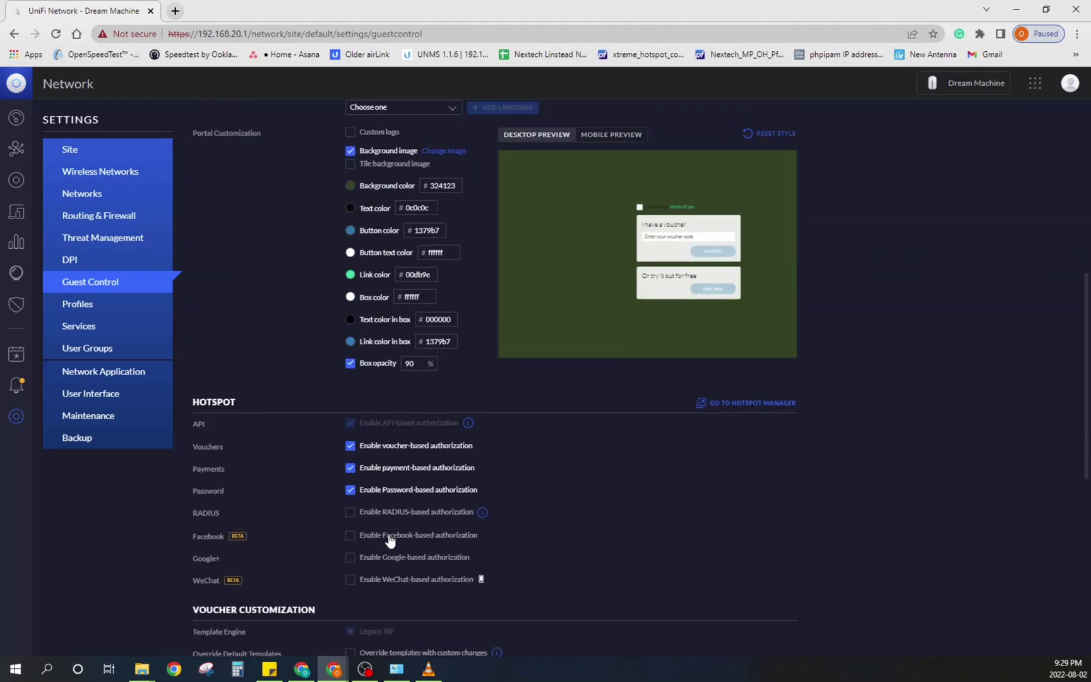
pyautogui.scroll(-3, 532, 512)
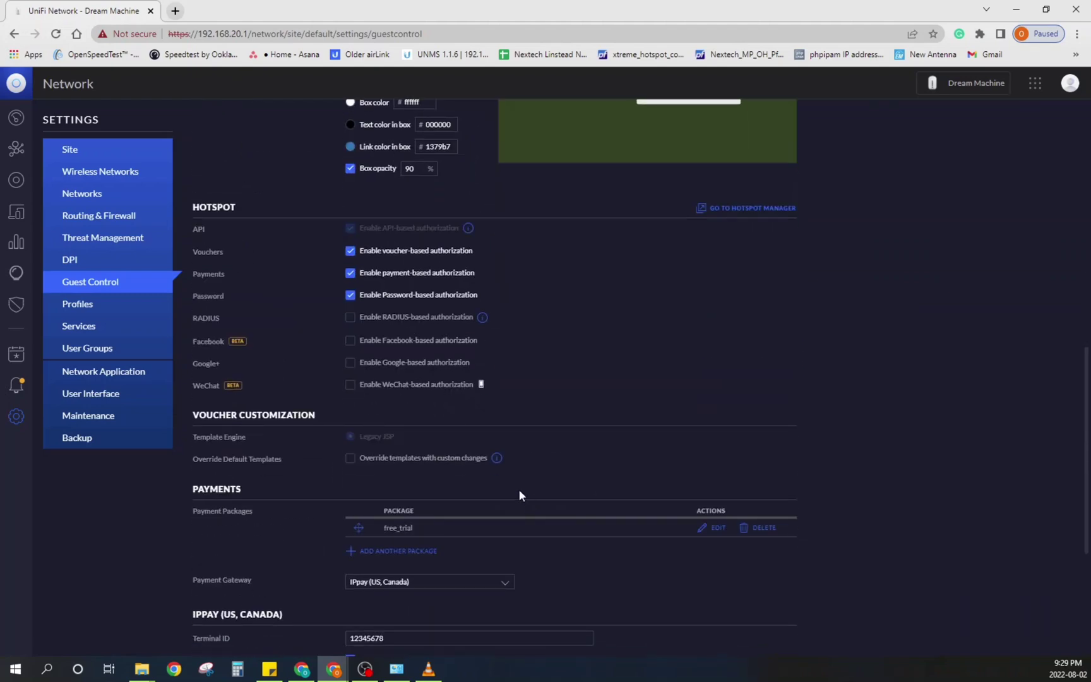
pyautogui.scroll(-4, 518, 489)
pyautogui.scroll(5, 476, 360)
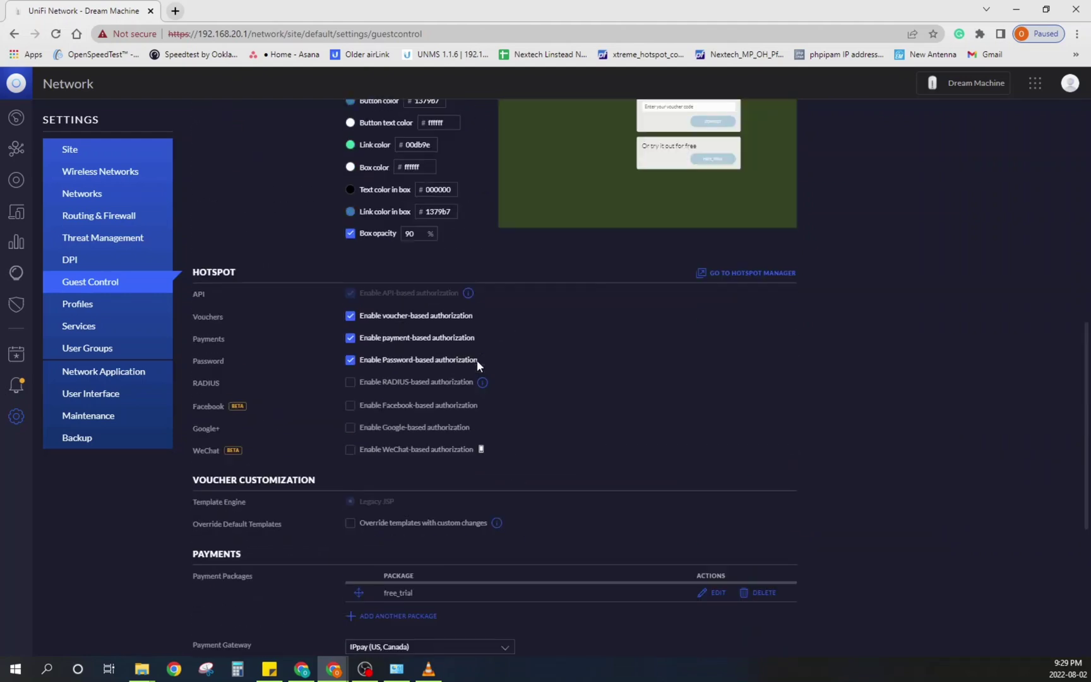
pyautogui.scroll(3, 477, 360)
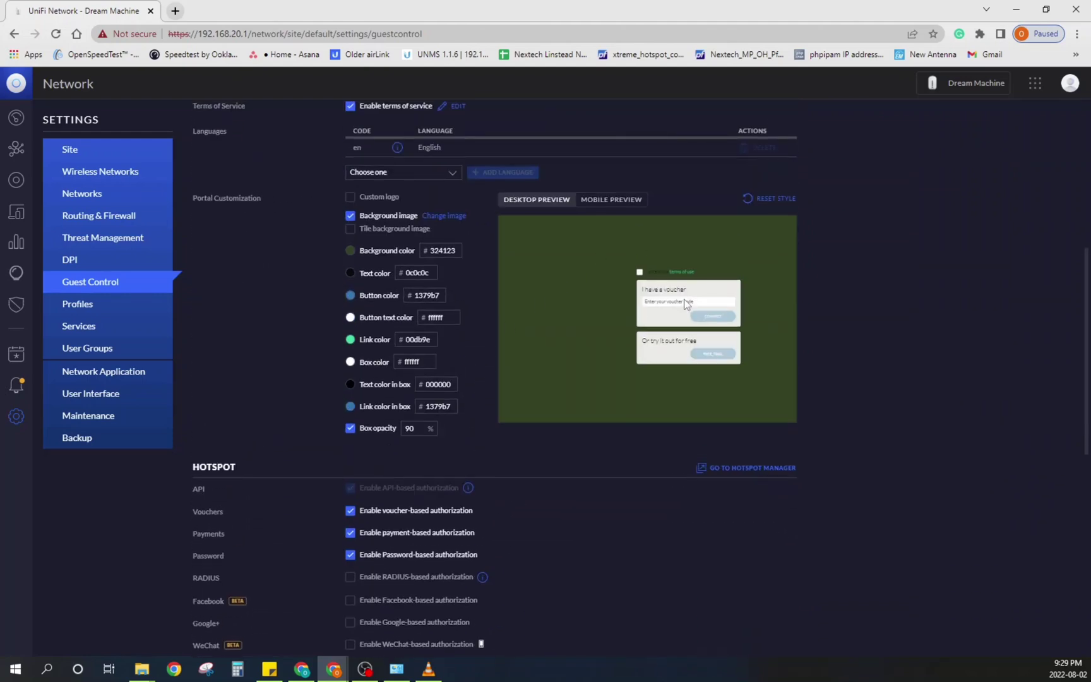
pyautogui.scroll(-8, 679, 351)
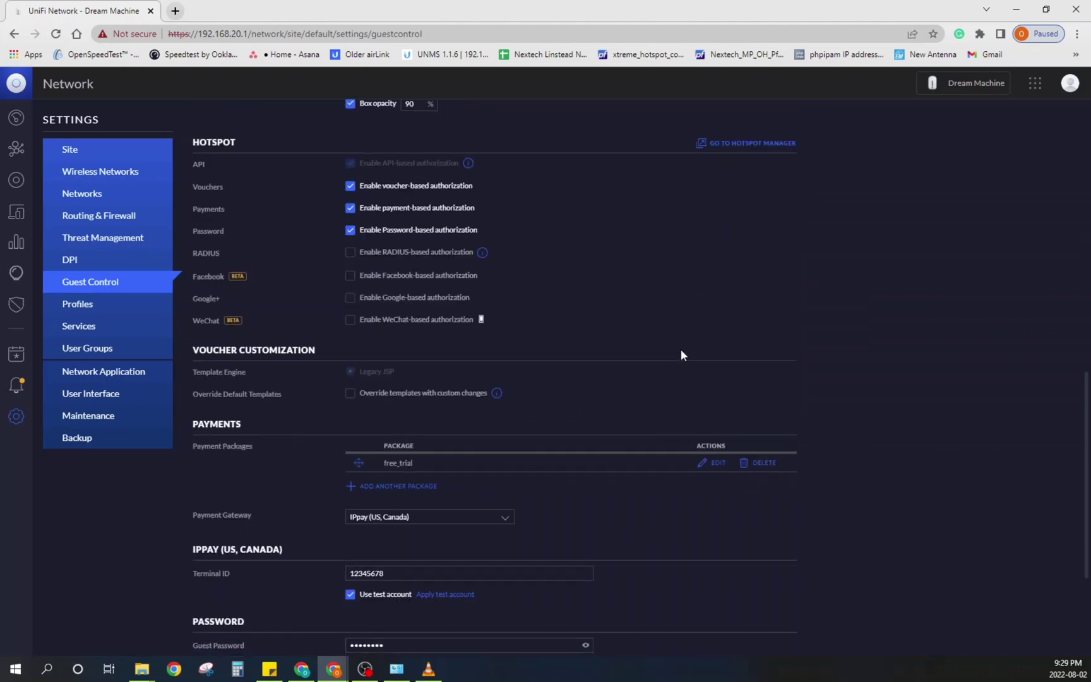
pyautogui.click(239, 632)
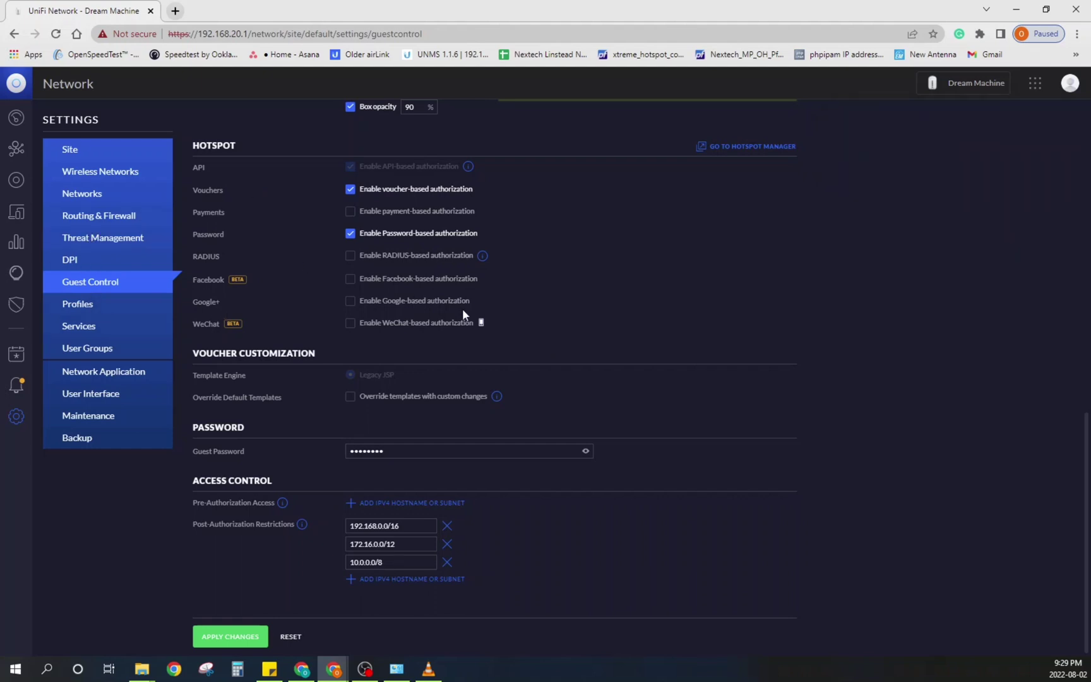
pyautogui.scroll(5, 483, 296)
pyautogui.scroll(-1, 483, 296)
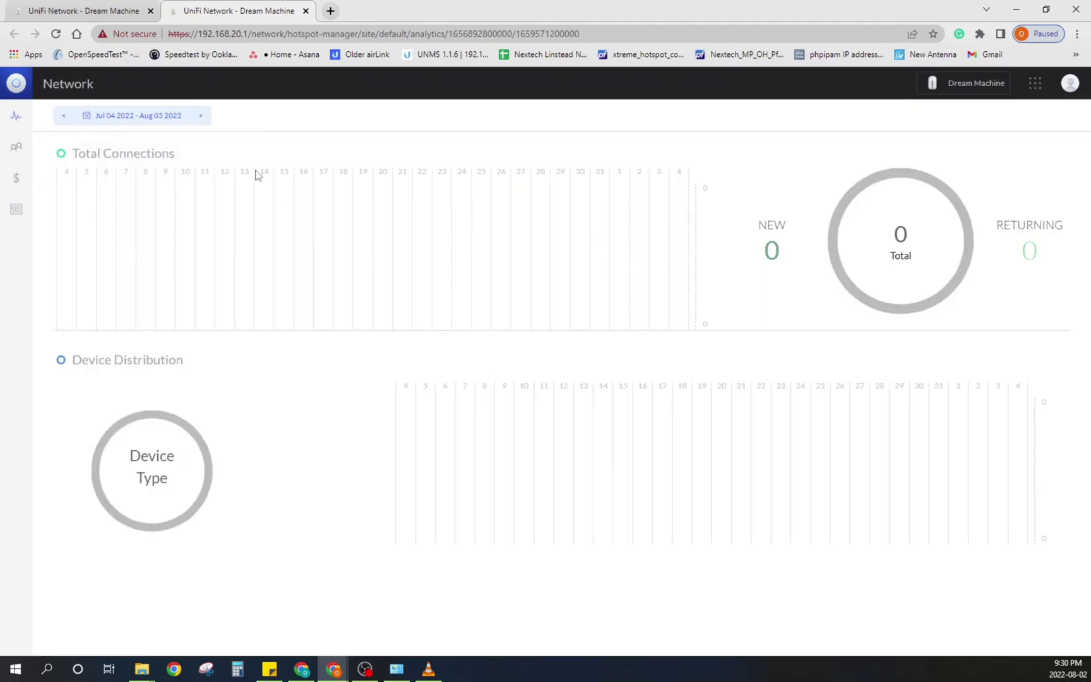
# Step: Open the Vouchers list in Hotspot Manager and start a new voucher batch
pyautogui.click(15, 209)
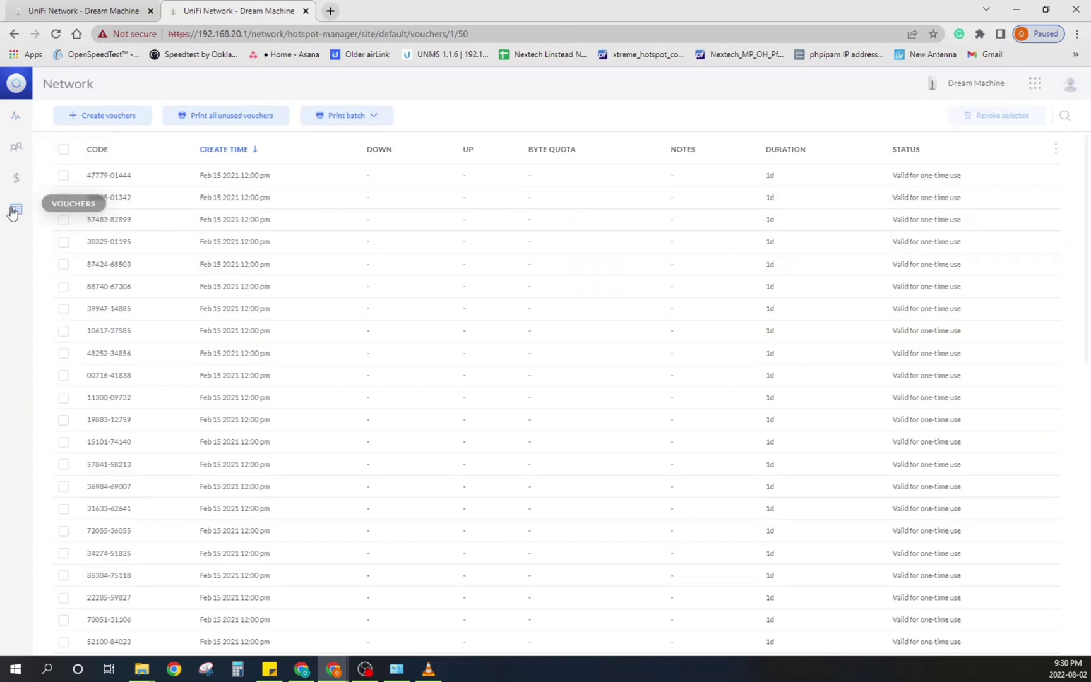
pyautogui.scroll(-10, 318, 319)
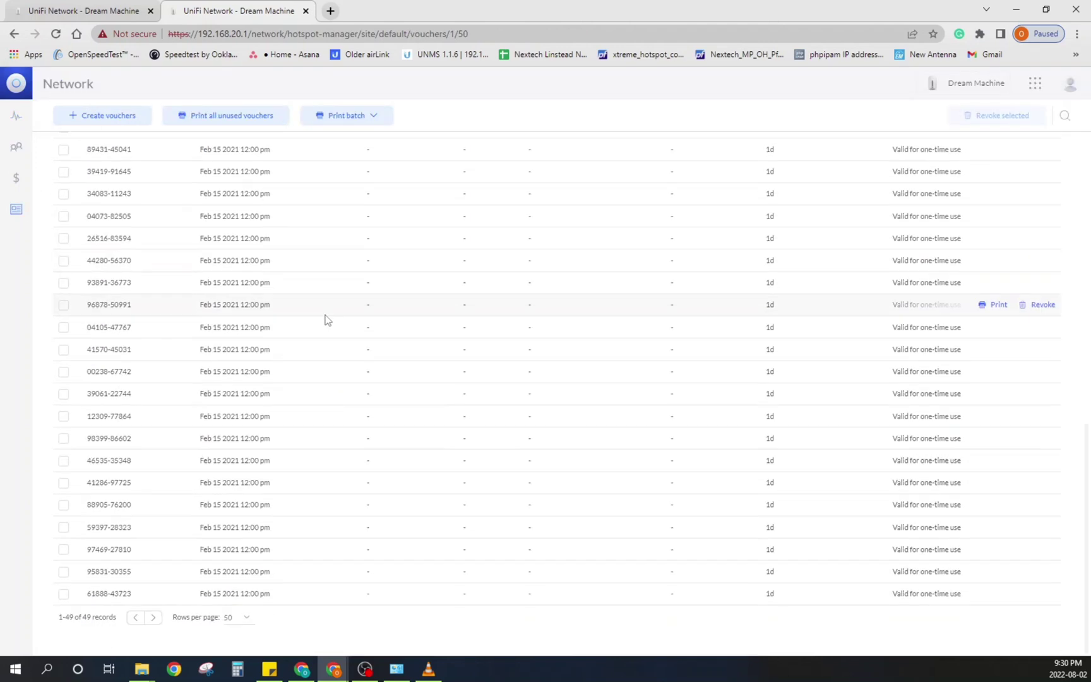
pyautogui.scroll(10, 336, 292)
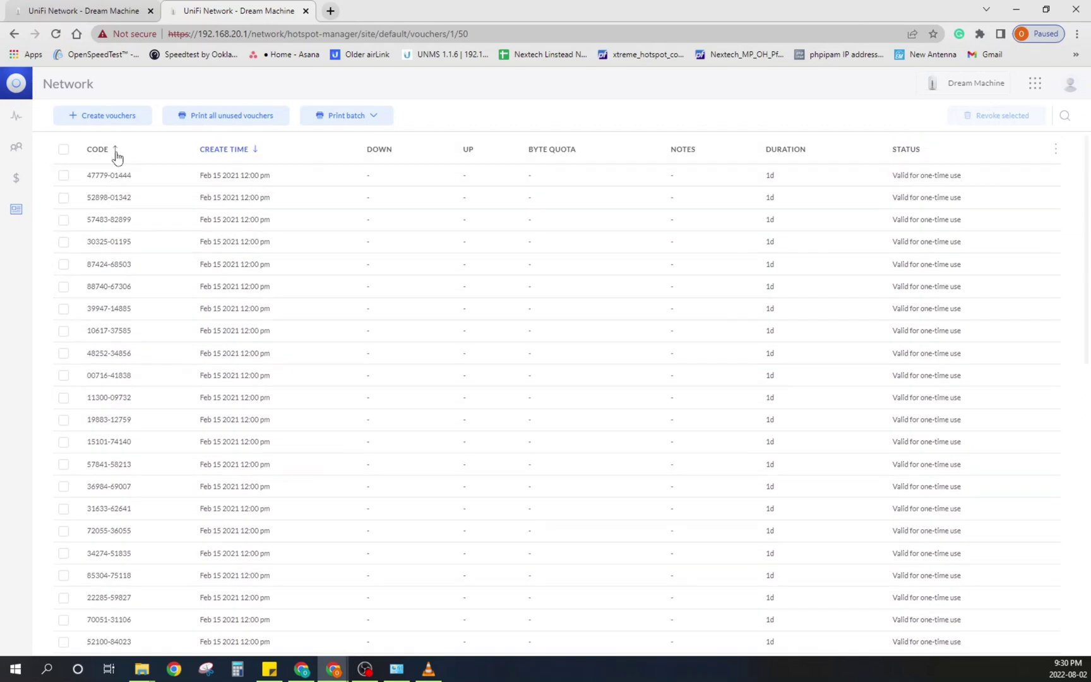
pyautogui.click(101, 120)
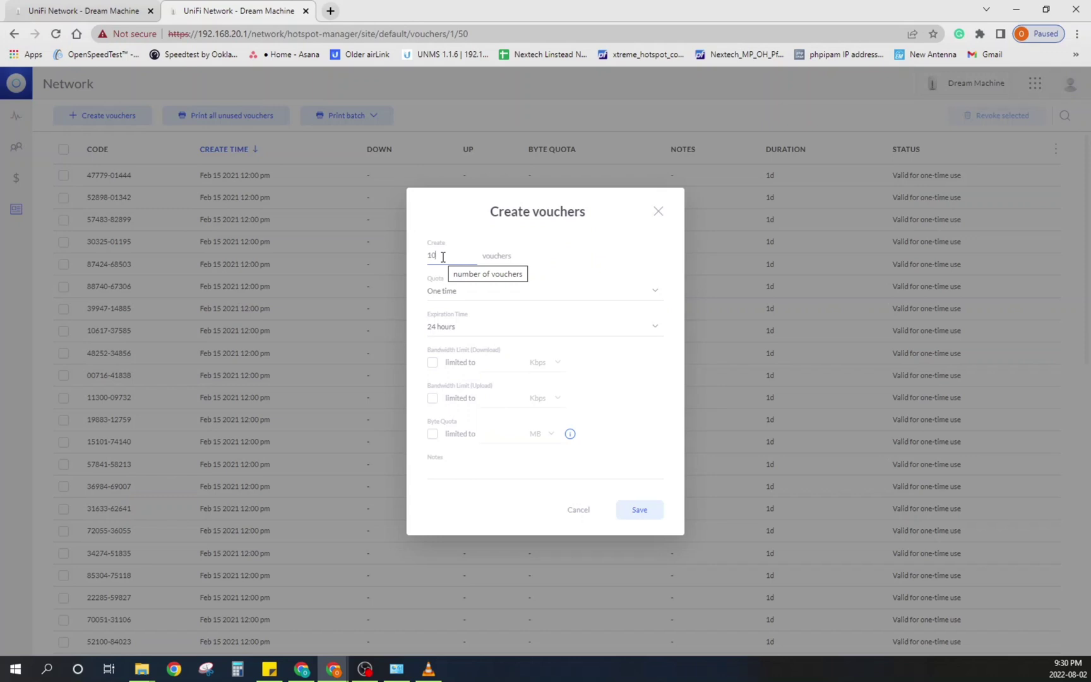
# Step: Set the voucher quota to Multi use (unlimited) after comparing One time and Multi use
pyautogui.click(461, 298)
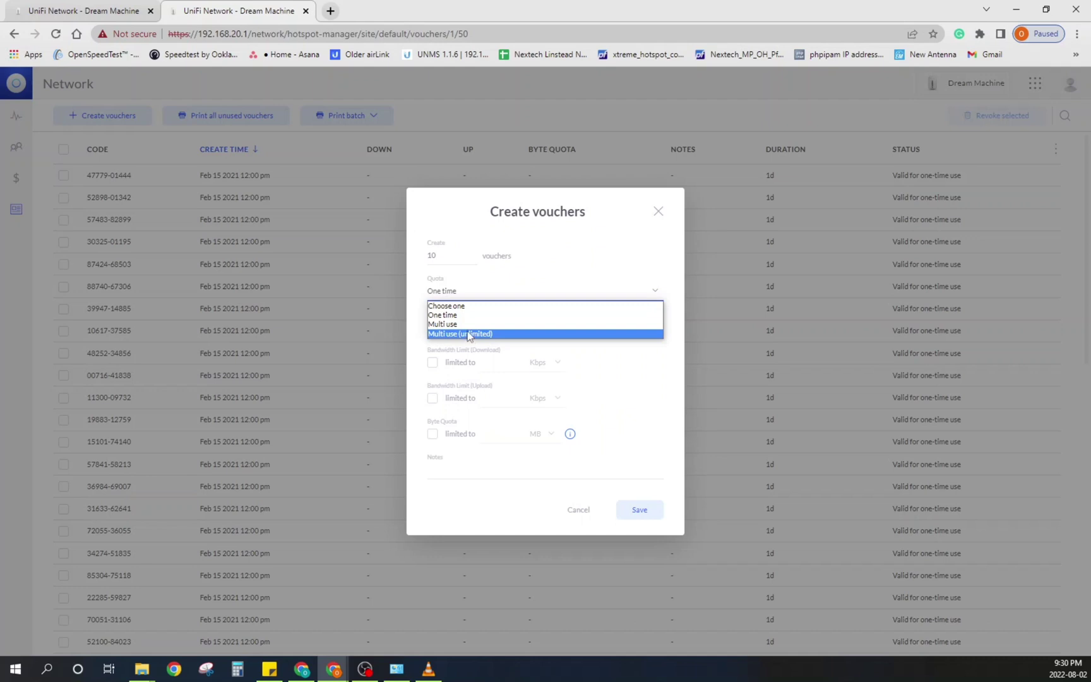
pyautogui.click(473, 316)
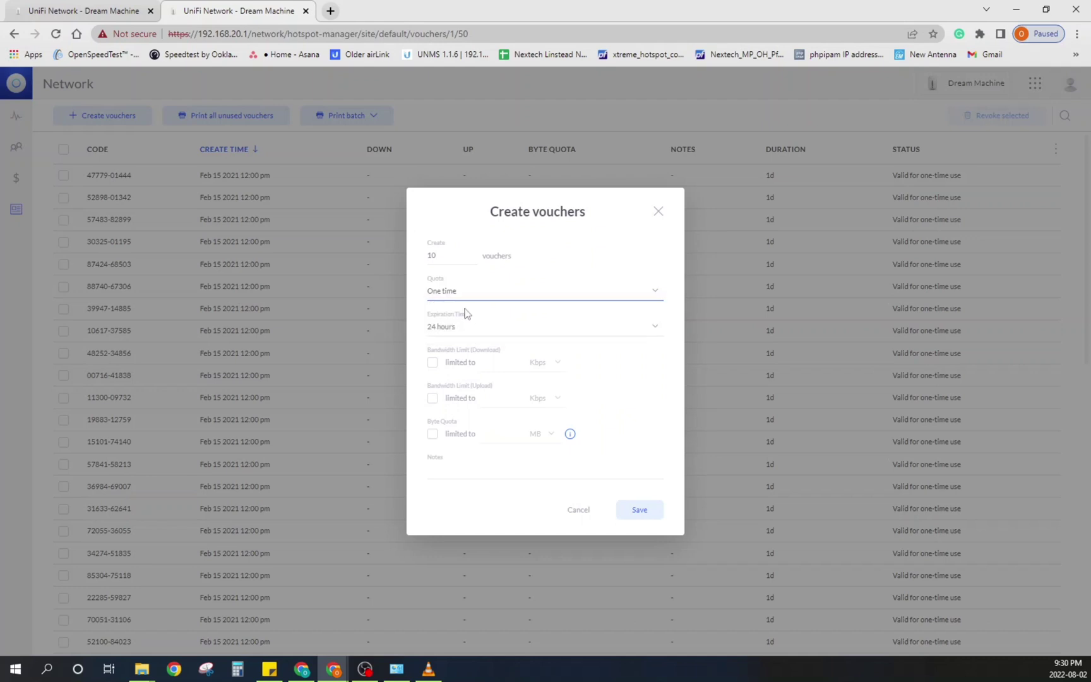
pyautogui.click(455, 293)
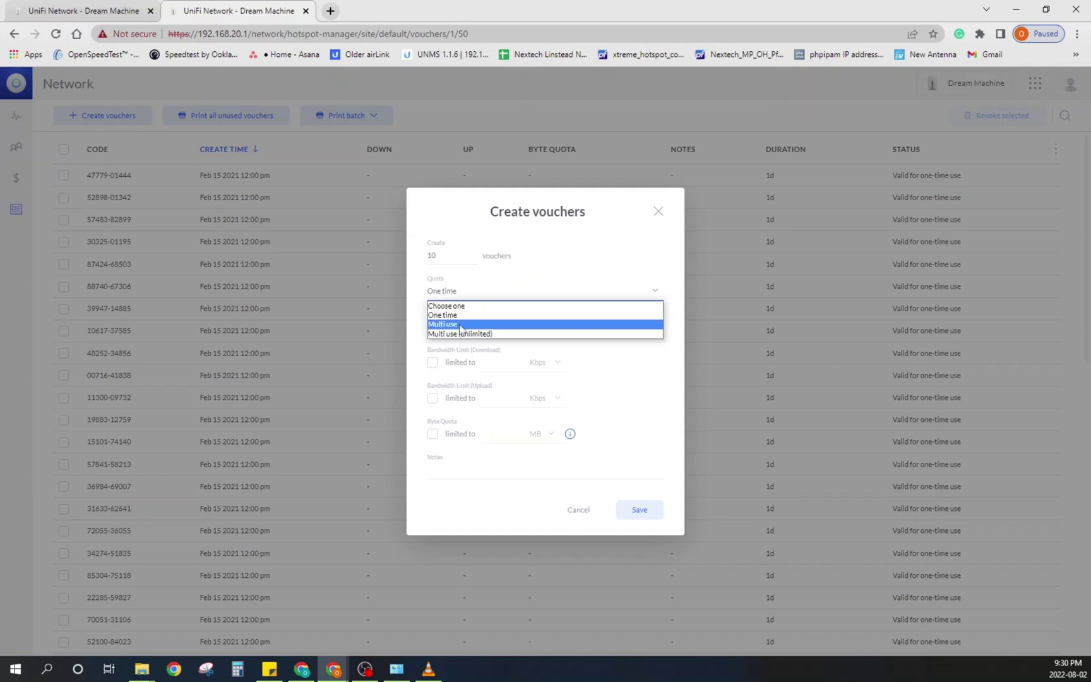
pyautogui.click(461, 326)
pyautogui.click(633, 290)
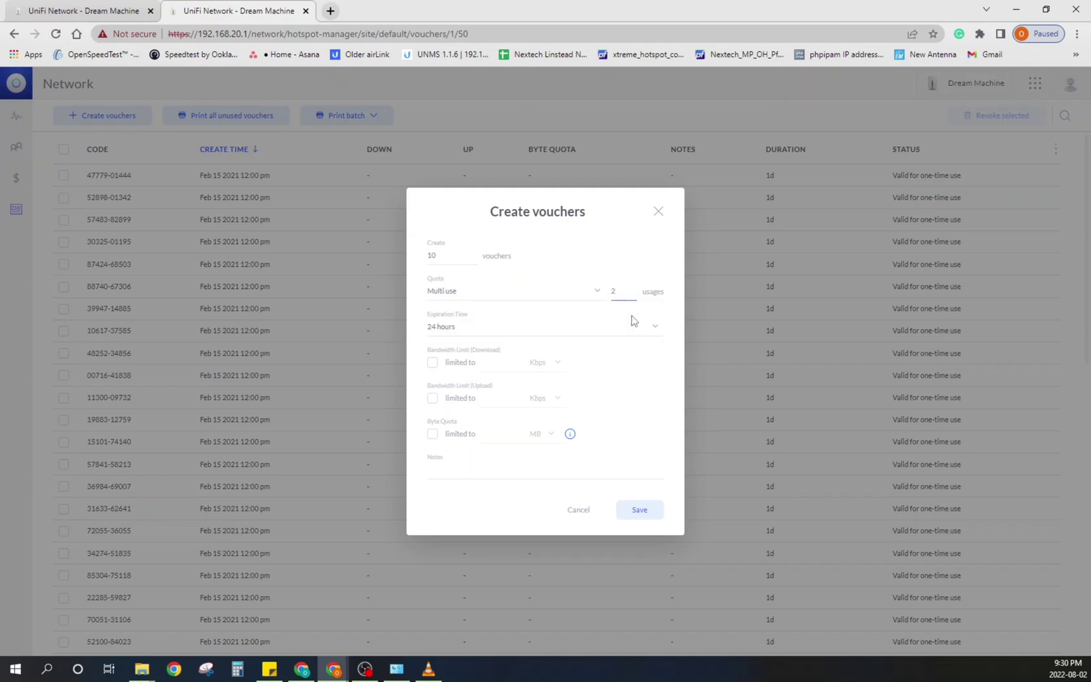
pyautogui.click(574, 301)
pyautogui.click(535, 333)
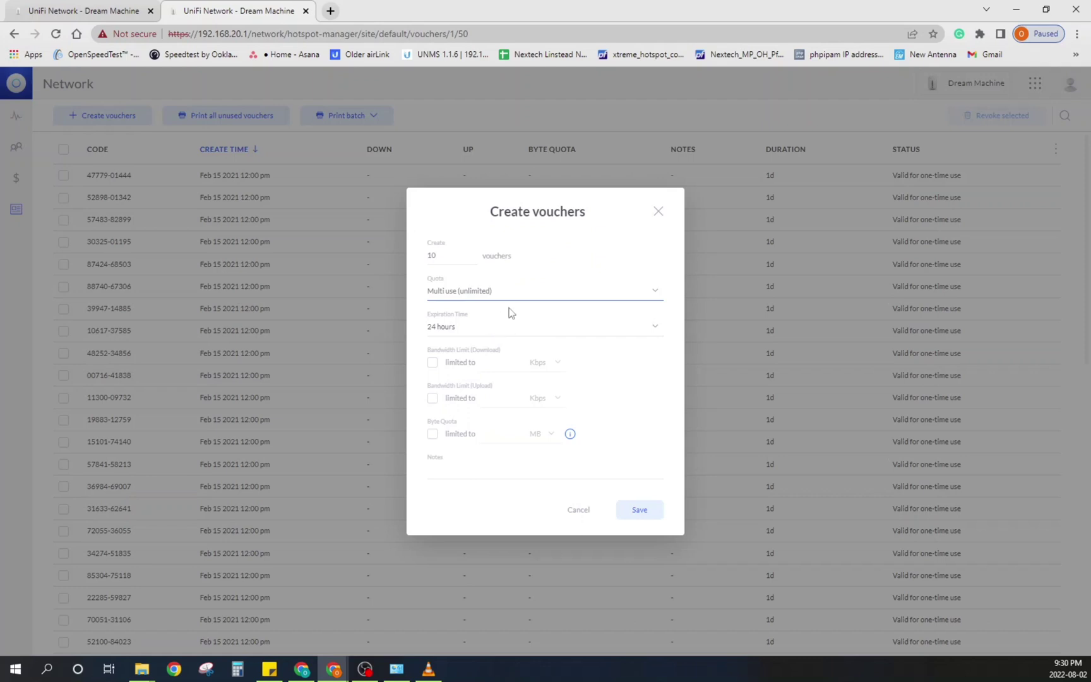
pyautogui.click(520, 299)
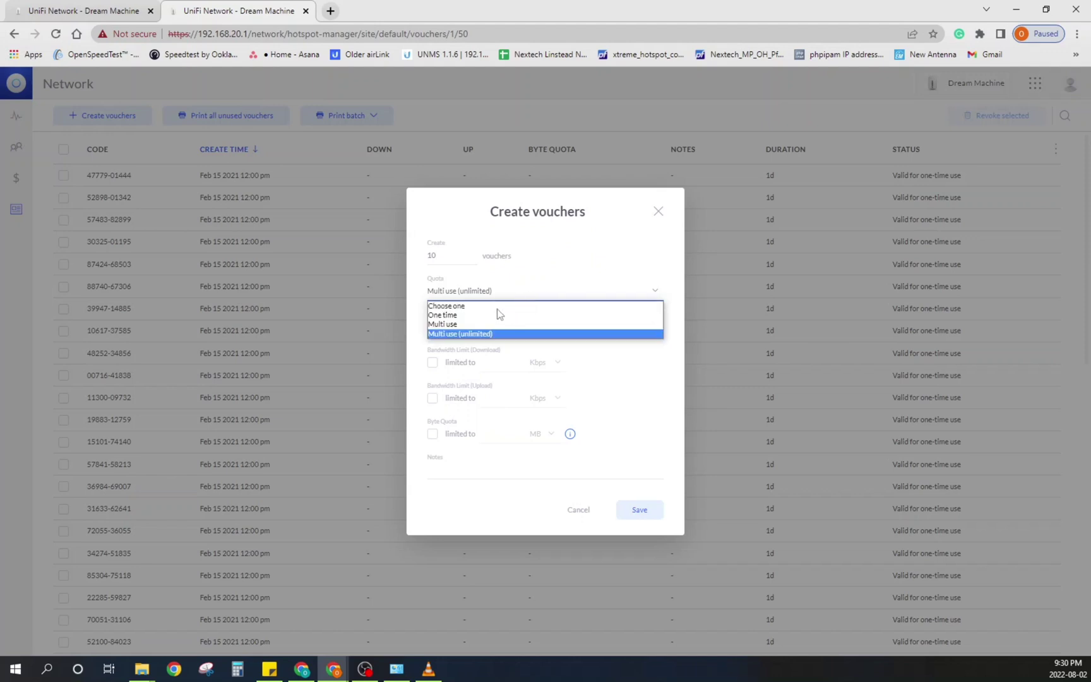
pyautogui.click(481, 324)
pyautogui.click(619, 291)
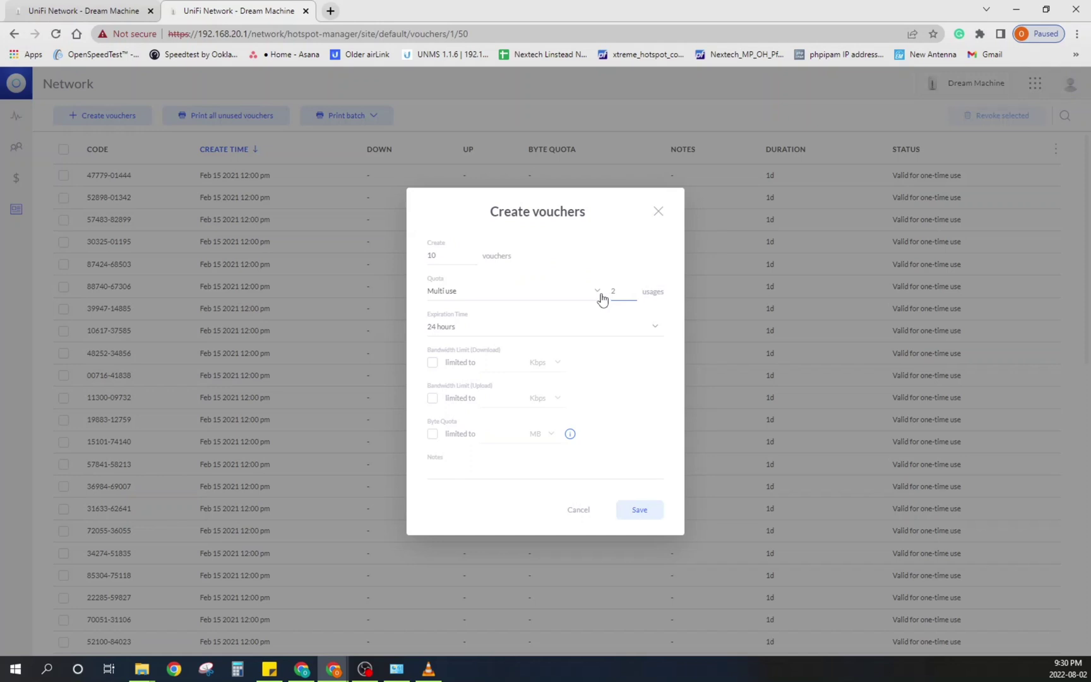
pyautogui.click(590, 296)
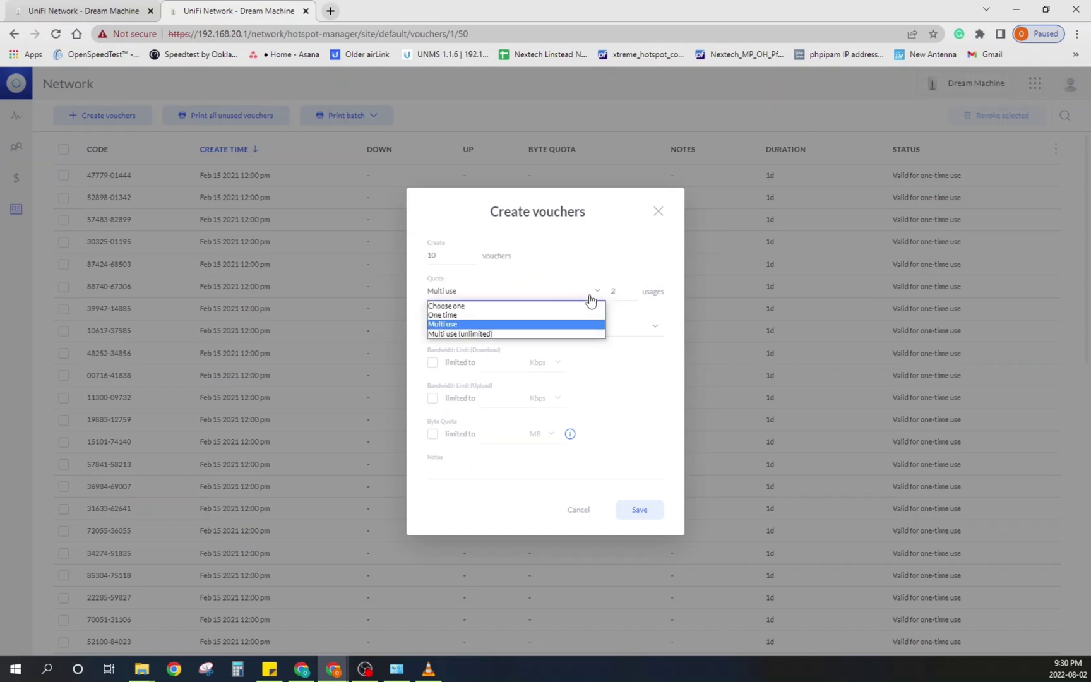
pyautogui.click(562, 334)
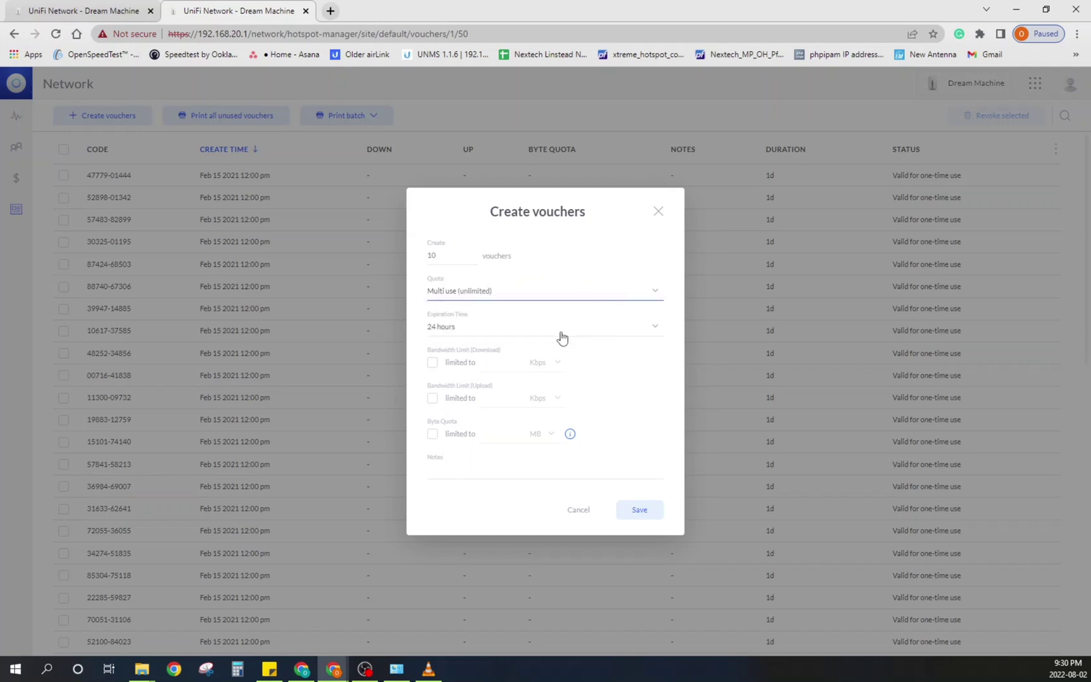
# Step: Give the vouchers a user-defined expiration of 10, trying minutes as the unit
pyautogui.click(474, 329)
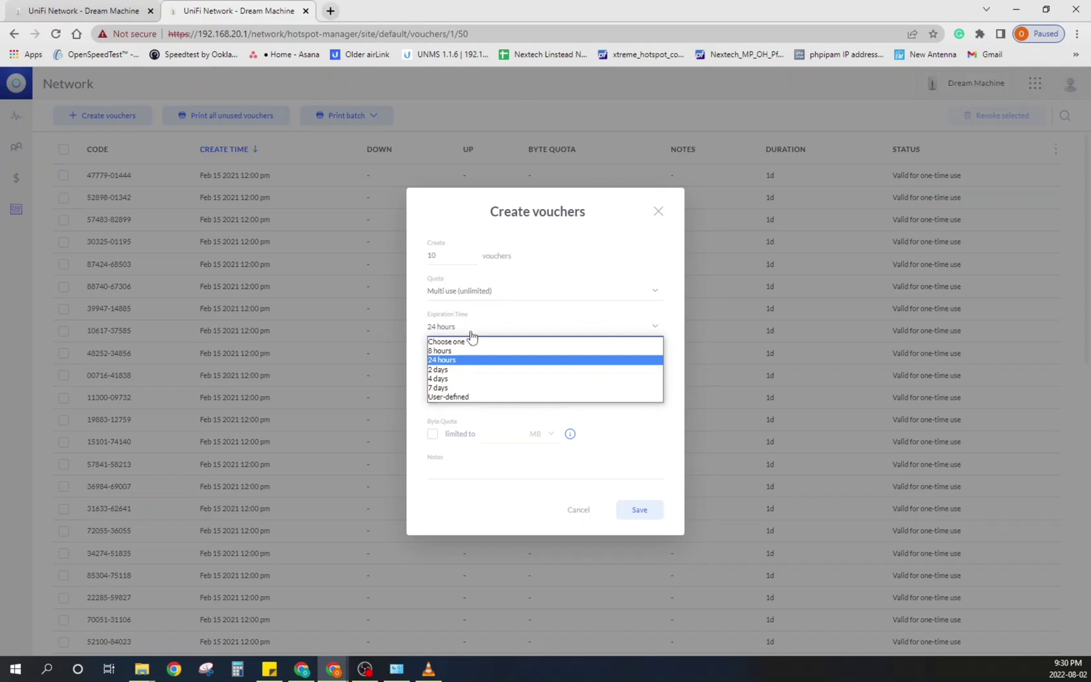
pyautogui.click(446, 397)
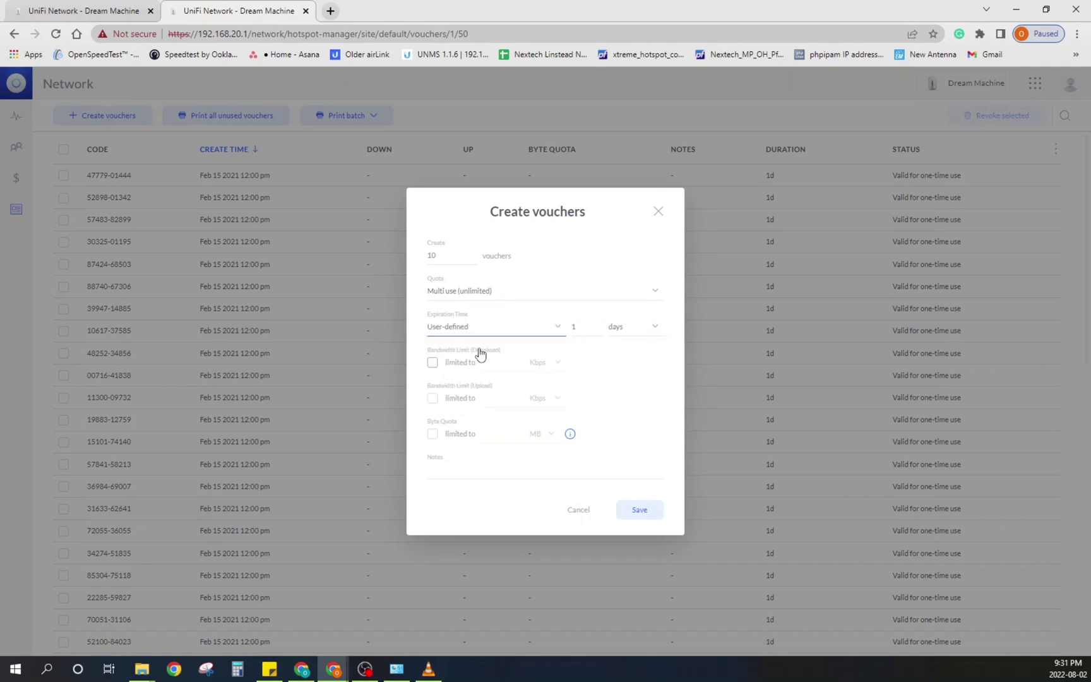
pyautogui.click(588, 333)
pyautogui.write('10')
pyautogui.click(614, 327)
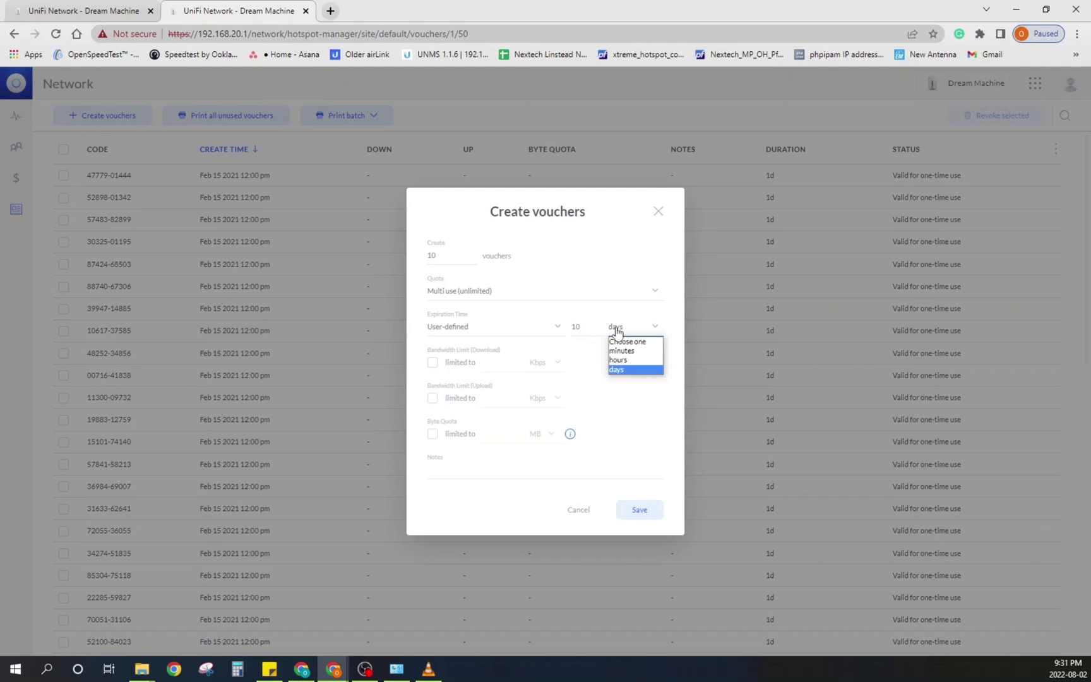
pyautogui.click(626, 368)
pyautogui.click(631, 329)
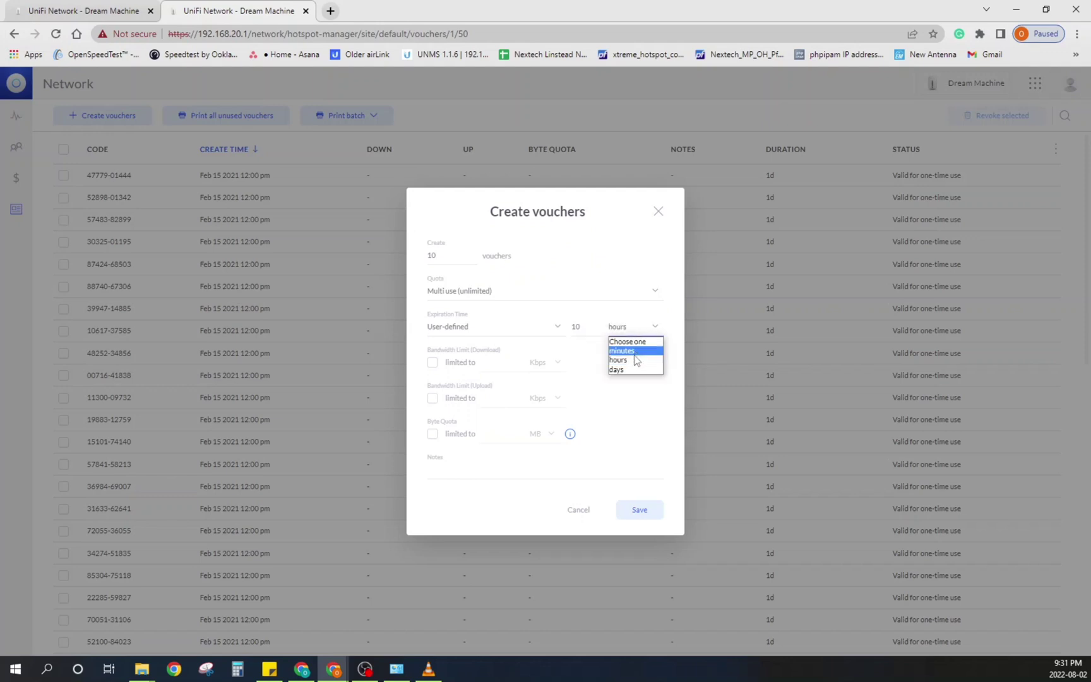
pyautogui.click(622, 351)
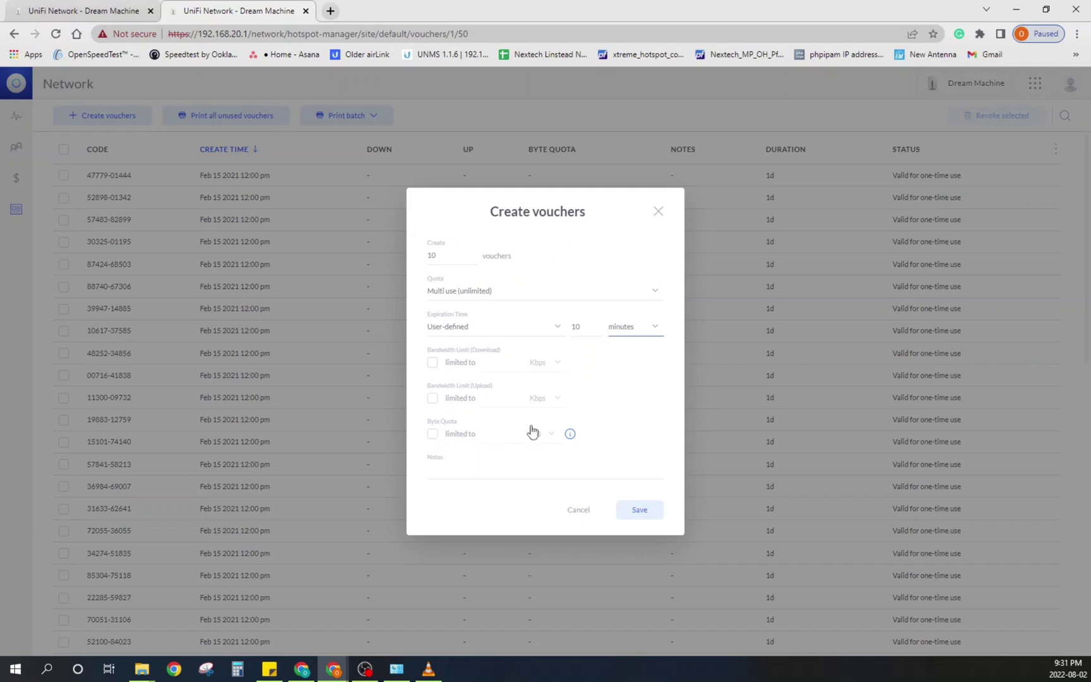
# Step: Create one one-time voucher expiring in 10 hours with the note '10 mins voucher'
pyautogui.click(468, 468)
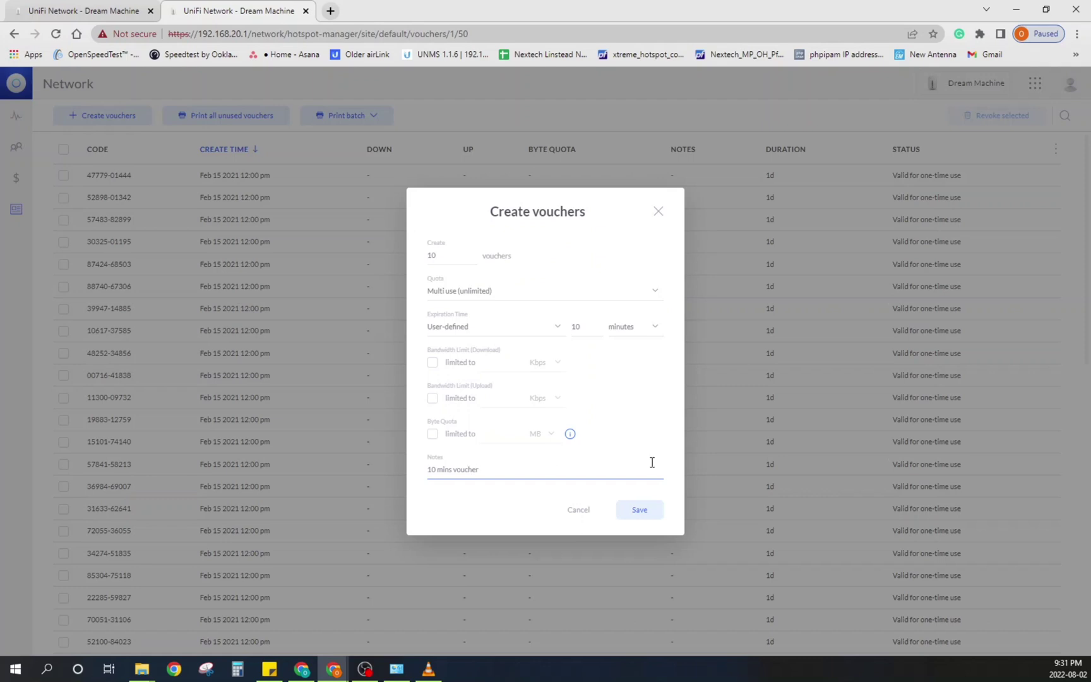
pyautogui.click(470, 288)
pyautogui.click(468, 315)
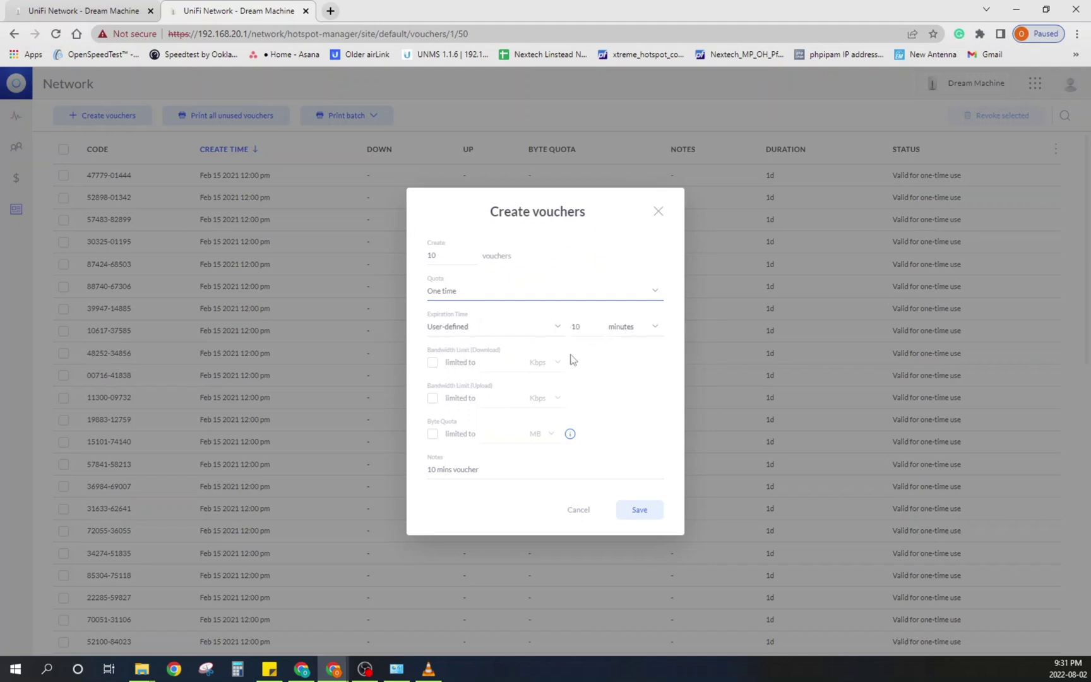
pyautogui.click(438, 260)
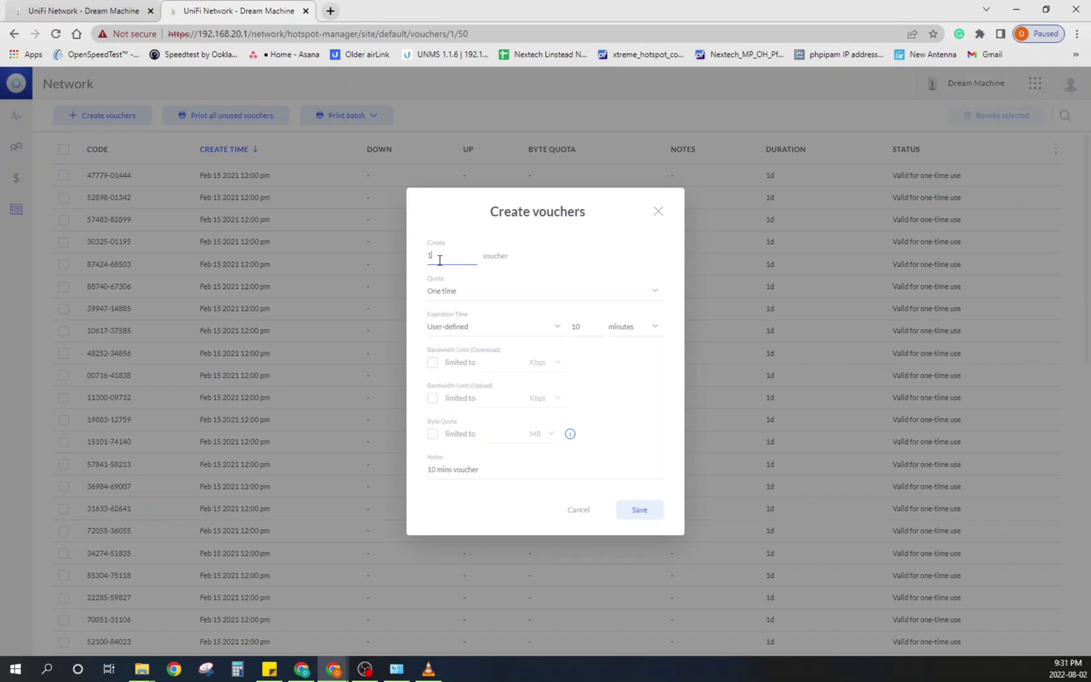
pyautogui.click(617, 327)
pyautogui.click(622, 361)
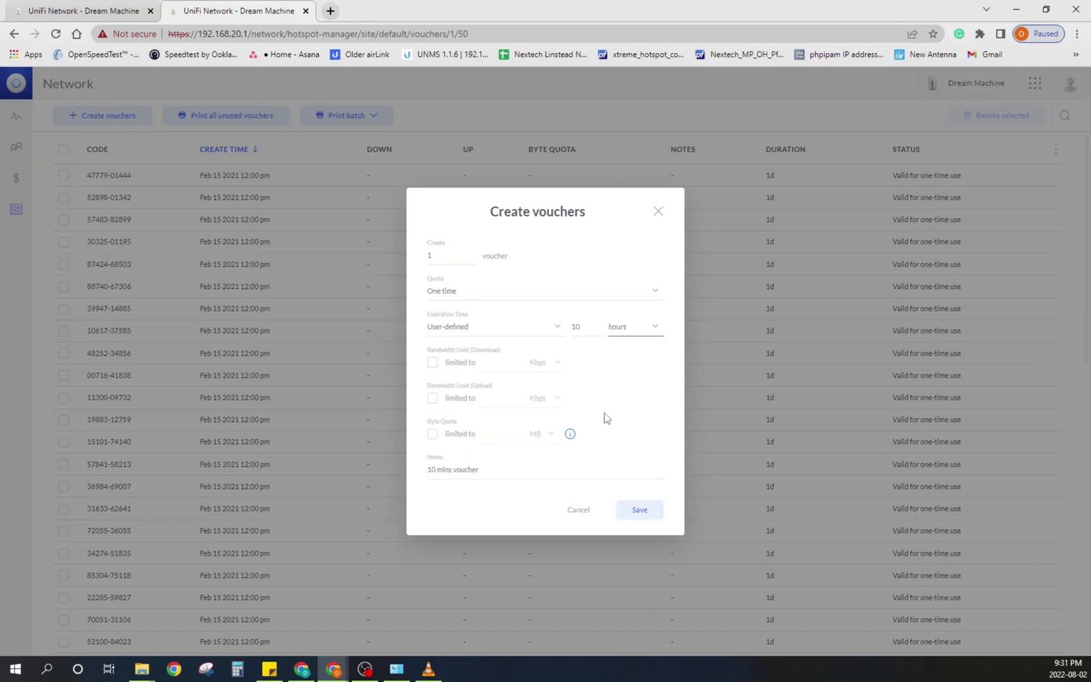
pyautogui.click(639, 510)
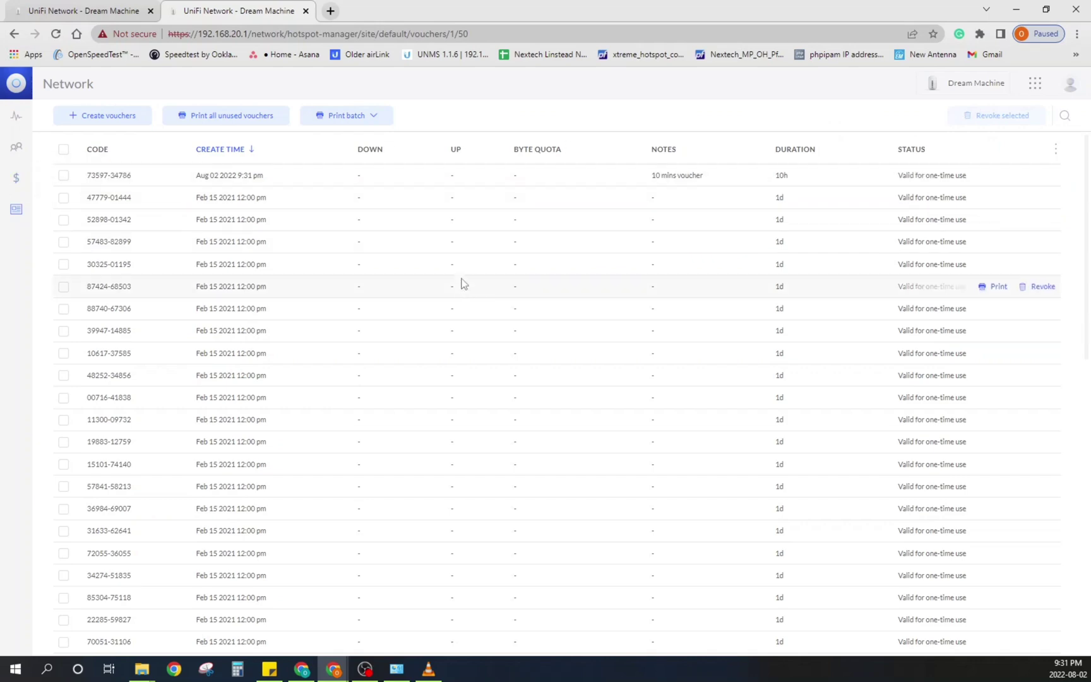
# Step: Go through the hotspot's Payments and Transactions and Guests pages to Analytics, showing empty connection charts
pyautogui.scroll(-5, 470, 284)
pyautogui.scroll(6, 464, 271)
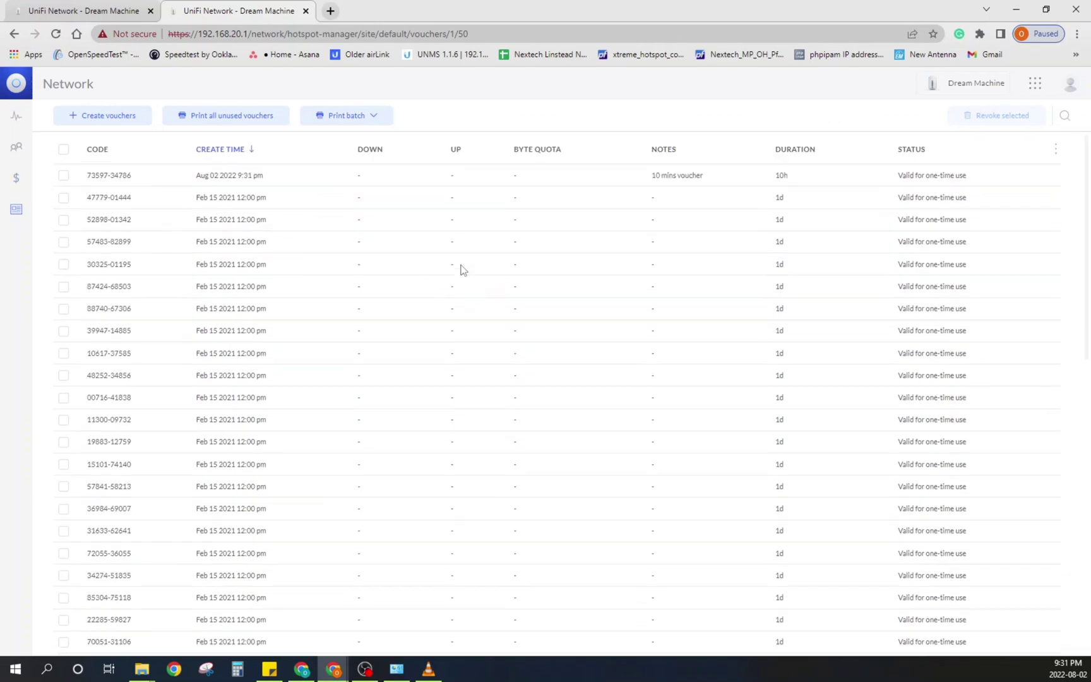
pyautogui.click(19, 180)
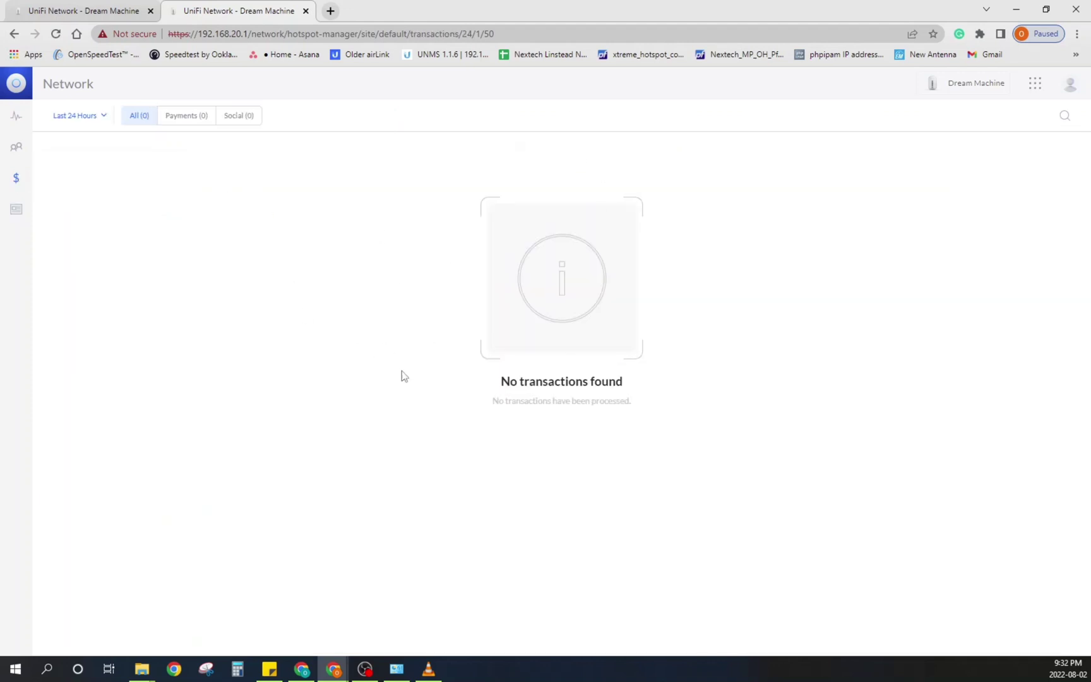
pyautogui.click(14, 149)
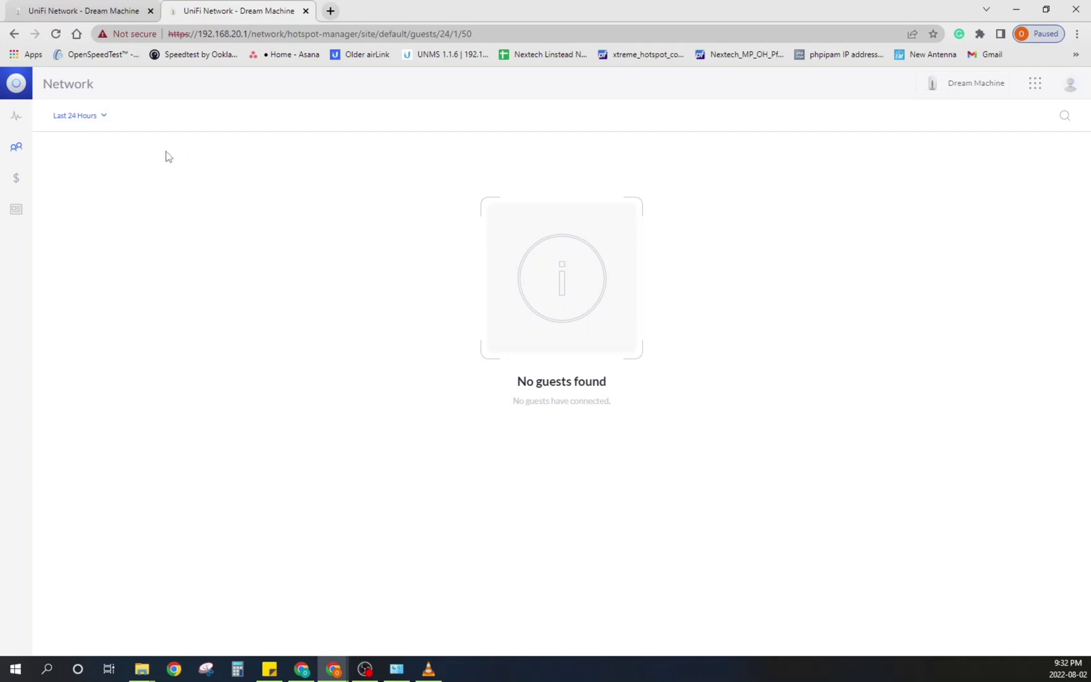
pyautogui.click(11, 119)
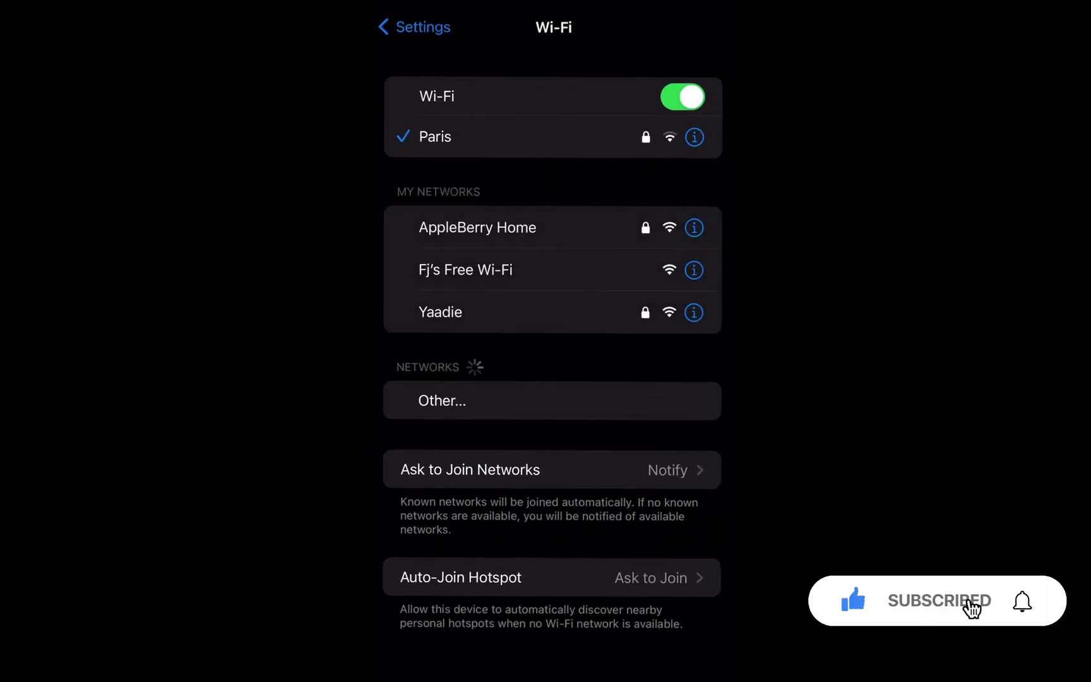
# Step: Join Fj's Free Wi-Fi on the phone and accept the portal's terms of use
pyautogui.click(466, 270)
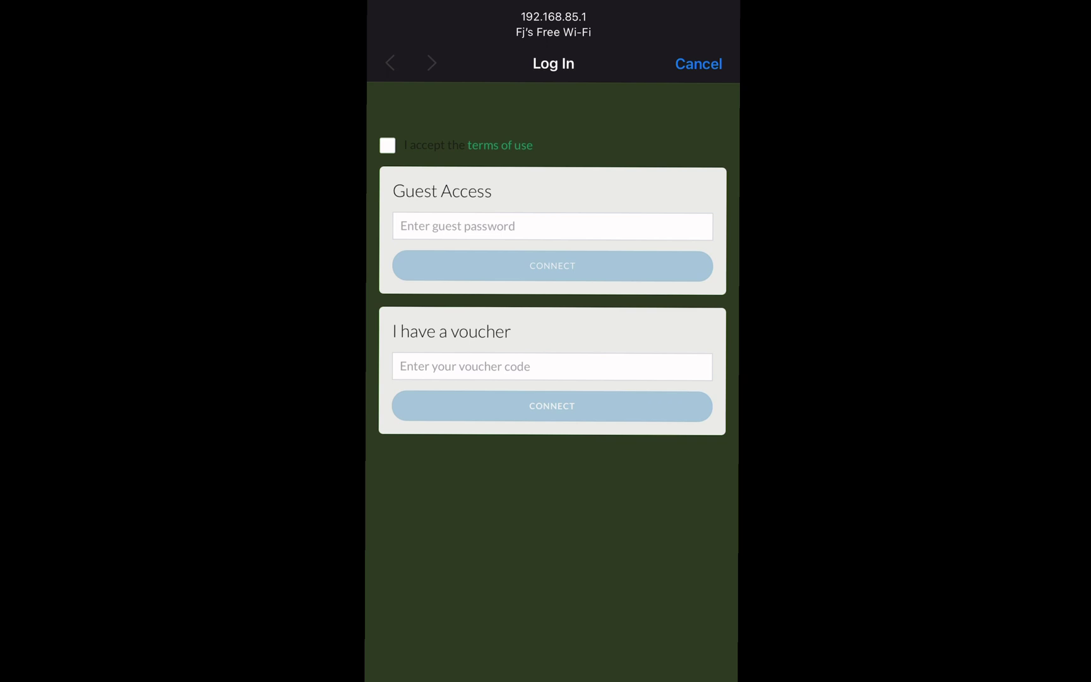
pyautogui.click(387, 145)
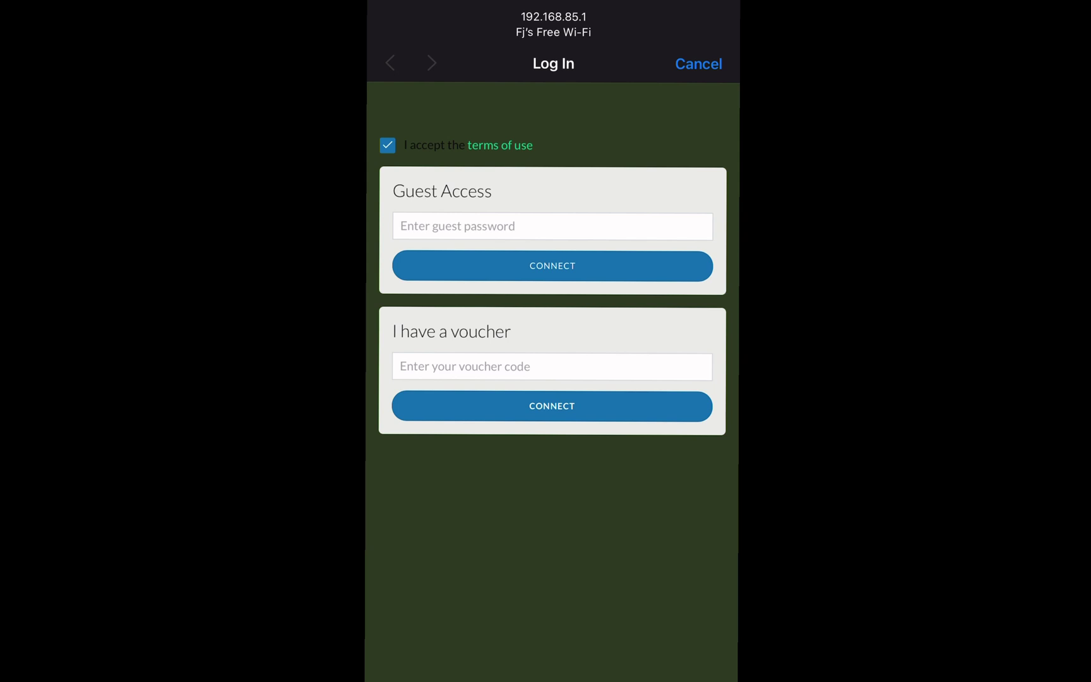
# Step: Enter the new voucher code in the guest portal's voucher field
pyautogui.click(552, 366)
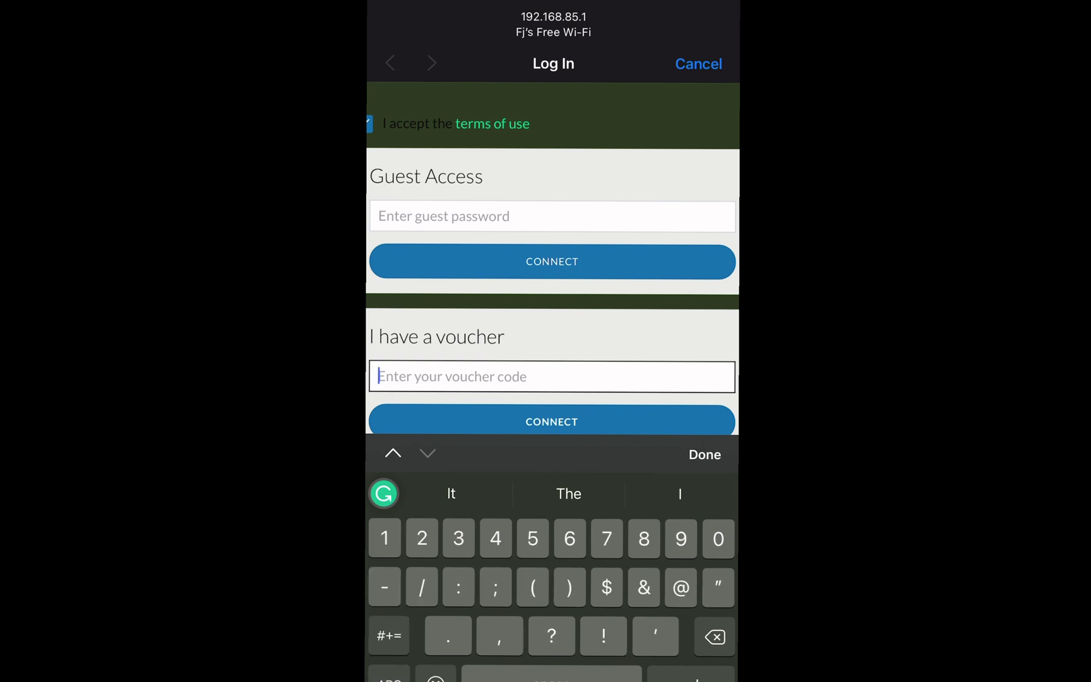
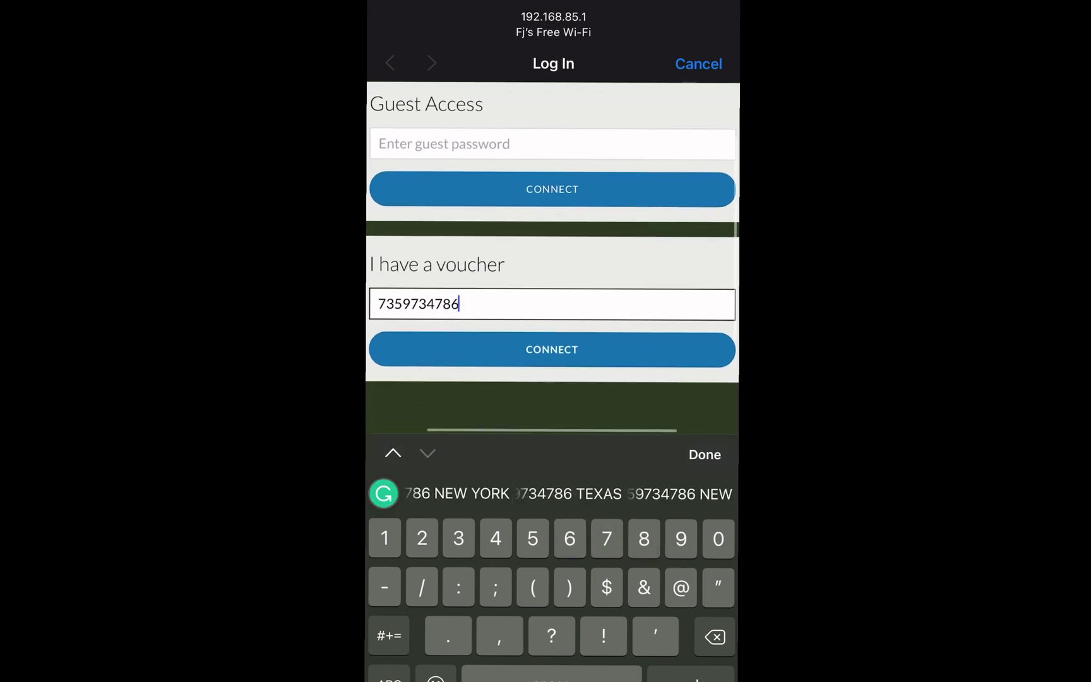